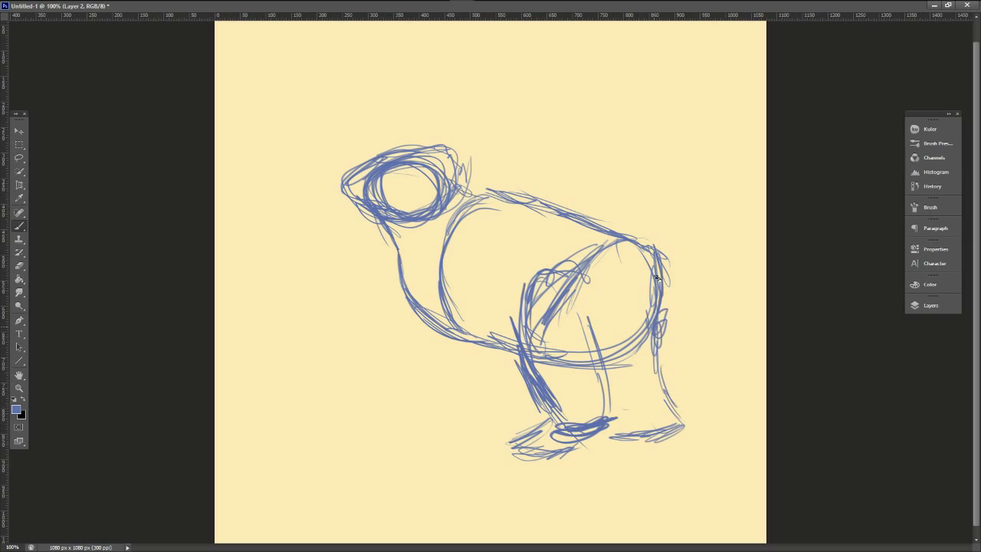
- Sketch the outer edge and foot of the far hind leg, and shift the whole sketch down and toward the left side of the canvas
drag(666, 262, 684, 424)
drag(682, 423, 634, 440)
key(v)
mouse_move(627, 272)
mouse_down()
mouse_move(539, 291)
mouse_move(573, 292)
mouse_up()
- Sketch the two front legs below the chest and extend the near hind paw
key(b)
mouse_move(360, 337)
mouse_down()
mouse_move(333, 407)
mouse_move(391, 360)
mouse_move(440, 390)
mouse_move(495, 358)
mouse_up()
mouse_move(466, 390)
mouse_down()
mouse_move(437, 431)
mouse_move(541, 468)
mouse_up()
- Sketch the upper and lower edges of a long tail curving up from the rump to the canvas edge
drag(565, 253, 592, 231)
mouse_move(537, 243)
mouse_down()
mouse_move(645, 186)
mouse_move(763, 183)
mouse_up()
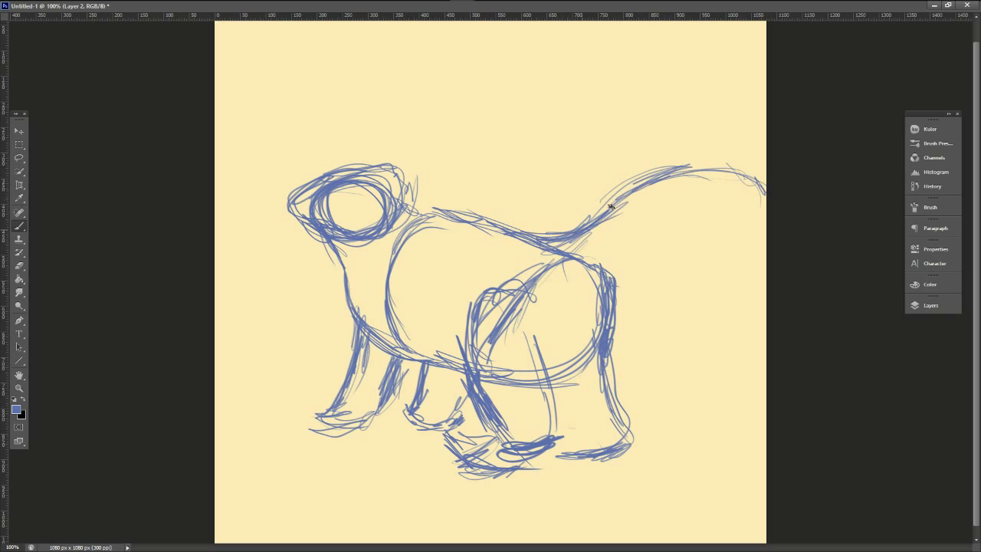
mouse_move(598, 269)
mouse_down()
mouse_move(748, 198)
mouse_move(765, 223)
mouse_up()
- Sketch a rounded form rising from the back and two tall pointed ears, and strengthen the head outline
mouse_move(382, 156)
mouse_down()
mouse_move(411, 115)
mouse_move(606, 207)
mouse_move(509, 230)
mouse_move(496, 165)
mouse_move(552, 238)
mouse_up()
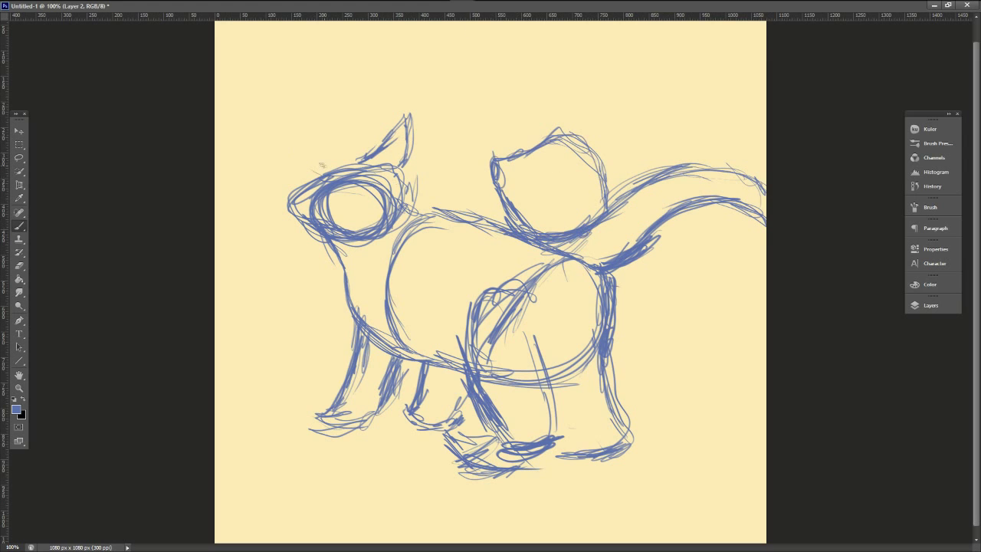
drag(291, 195, 330, 165)
drag(399, 227, 296, 210)
drag(403, 192, 413, 115)
drag(337, 171, 411, 110)
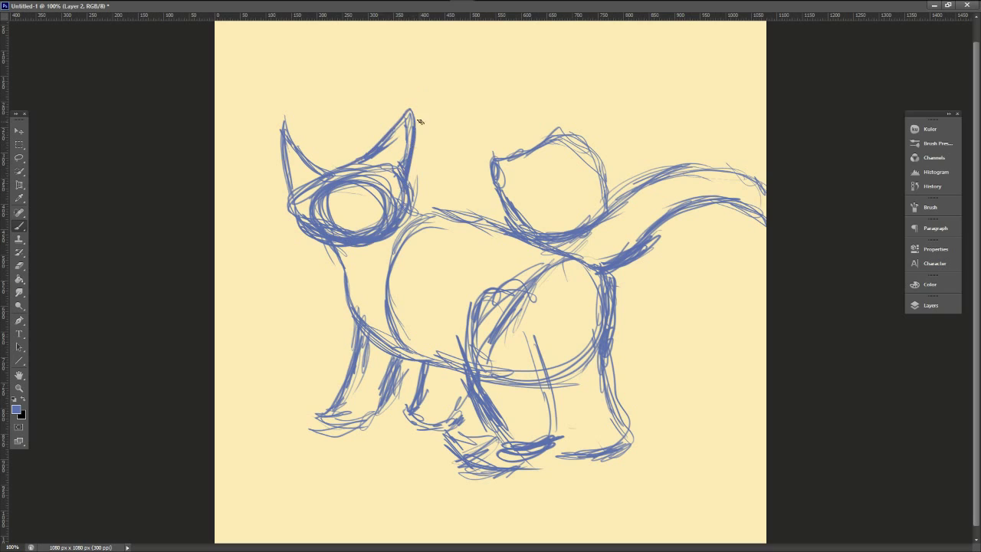
- Duplicate Layer 2 as Layer 2 copy and hide the original Layer 2
click(931, 305)
click(899, 299)
click(916, 37)
key(Return)
click(793, 377)
click(944, 307)
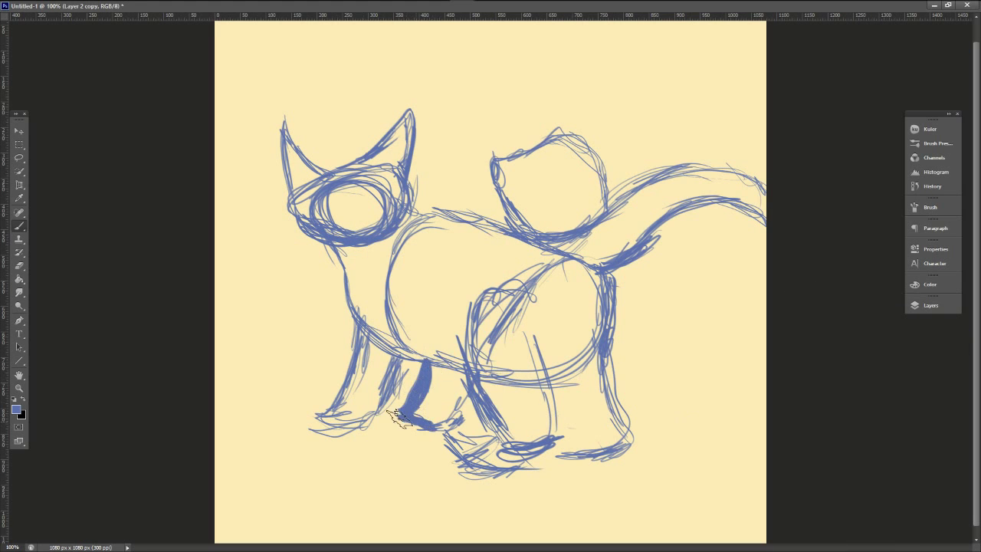
- Adjust the brush and paint heavier strokes over the far front leg, the belly and the shoulder curve
right_click(448, 361)
click(471, 388)
drag(399, 414, 439, 427)
mouse_move(466, 377)
mouse_down()
mouse_move(430, 427)
mouse_move(463, 380)
mouse_move(409, 371)
mouse_up()
drag(414, 370, 385, 305)
mouse_move(397, 345)
mouse_down()
mouse_move(398, 308)
mouse_move(423, 220)
mouse_up()
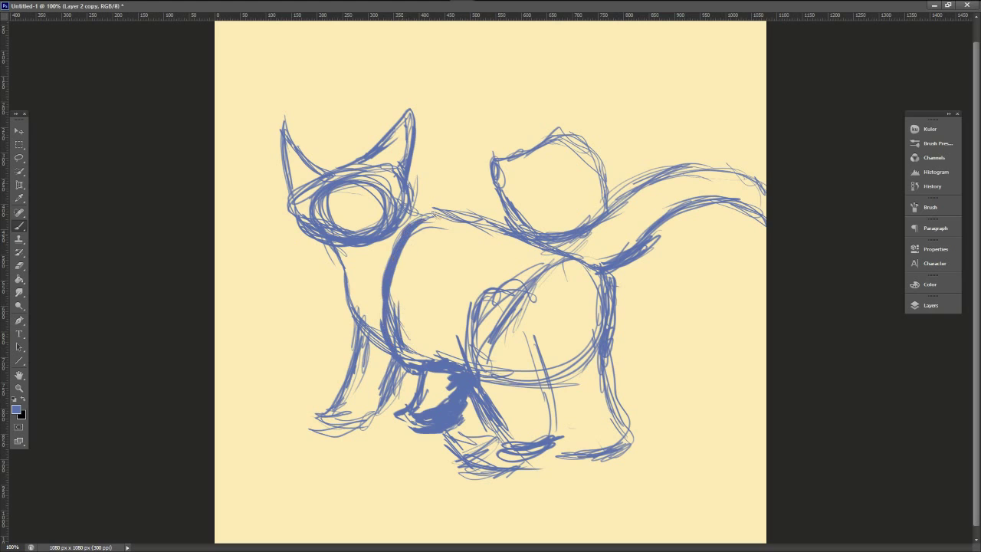
- Thicken the shoulder curve, the back of the neck and the back line up to the base of the rounded form
drag(395, 267, 394, 345)
mouse_move(413, 222)
mouse_down()
mouse_move(470, 215)
mouse_move(408, 182)
mouse_up()
drag(409, 130, 421, 204)
drag(392, 307, 417, 363)
drag(445, 212, 498, 229)
mouse_move(501, 193)
mouse_down()
mouse_move(529, 230)
mouse_move(579, 237)
mouse_up()
drag(518, 214, 567, 247)
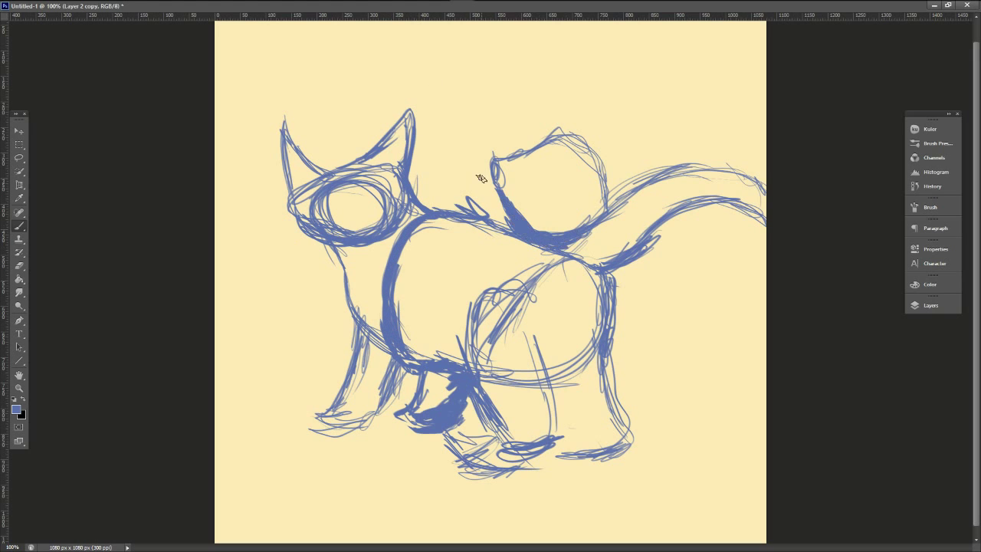
drag(468, 215, 563, 253)
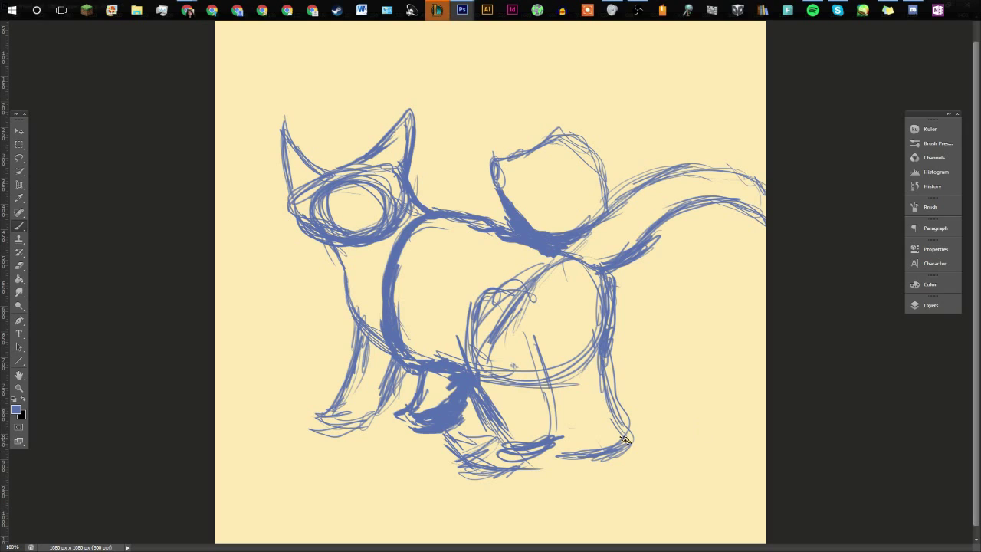
- Thicken the rear edge of the near hind leg and the underside of its paw
drag(553, 405, 556, 438)
drag(548, 445, 495, 466)
drag(545, 371, 561, 439)
drag(539, 343, 552, 396)
- Clear the construction lines inside the near thigh and add heavier strokes to the hind paw
drag(536, 377, 527, 388)
drag(526, 332, 524, 388)
mouse_move(514, 362)
mouse_down()
mouse_move(515, 388)
mouse_move(482, 337)
mouse_move(494, 341)
mouse_move(571, 274)
mouse_up()
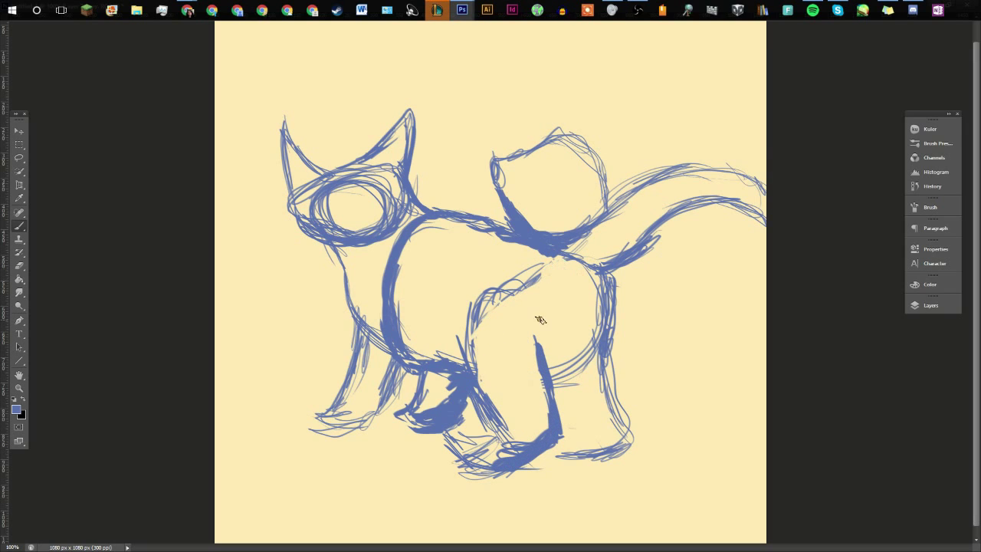
mouse_move(519, 424)
mouse_down()
mouse_move(479, 442)
mouse_move(494, 438)
mouse_up()
drag(447, 443, 491, 468)
- Erase the remaining stray lines along the top of the near thigh and inside the hind leg
click(19, 266)
right_click(535, 351)
drag(540, 270, 494, 308)
drag(535, 356, 546, 418)
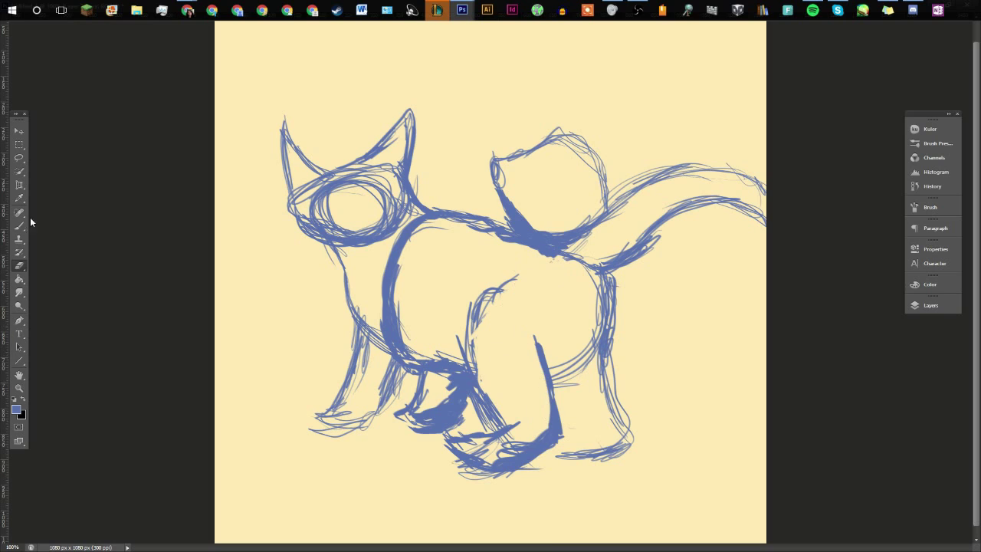
- Thicken the front edge of the near hind leg and redraw the chest and jaw lines
click(20, 226)
drag(470, 341, 497, 425)
drag(511, 279, 469, 363)
drag(491, 302, 479, 332)
drag(347, 299, 393, 357)
mouse_move(332, 243)
mouse_down()
mouse_move(351, 311)
mouse_move(410, 196)
mouse_move(330, 197)
mouse_move(386, 208)
mouse_up()
- Erase the construction circles on the face and the stray lines along the chest and brow
click(19, 266)
drag(346, 262, 375, 332)
mouse_move(346, 259)
mouse_down()
mouse_move(378, 337)
mouse_move(310, 244)
mouse_up()
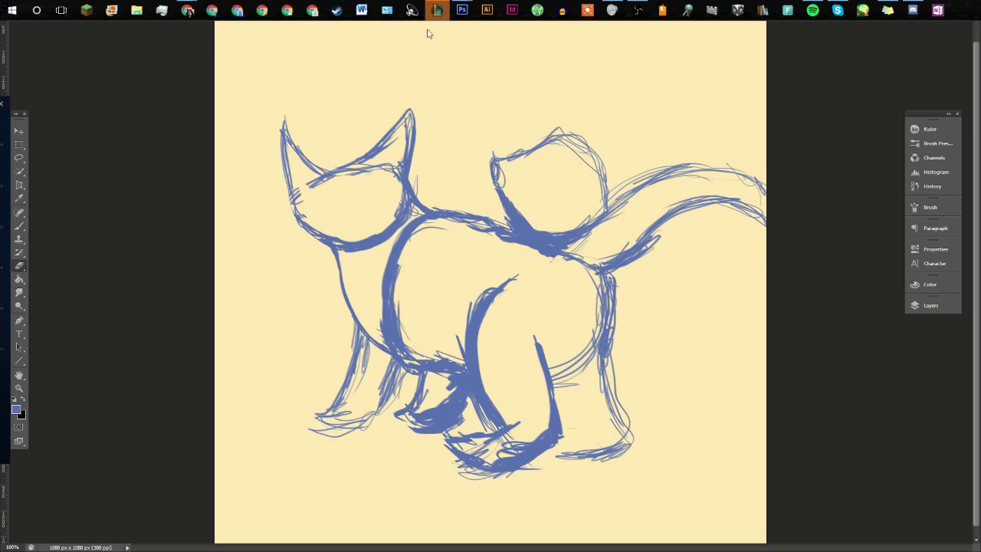
mouse_move(315, 234)
mouse_down()
mouse_move(298, 184)
mouse_move(348, 239)
mouse_up()
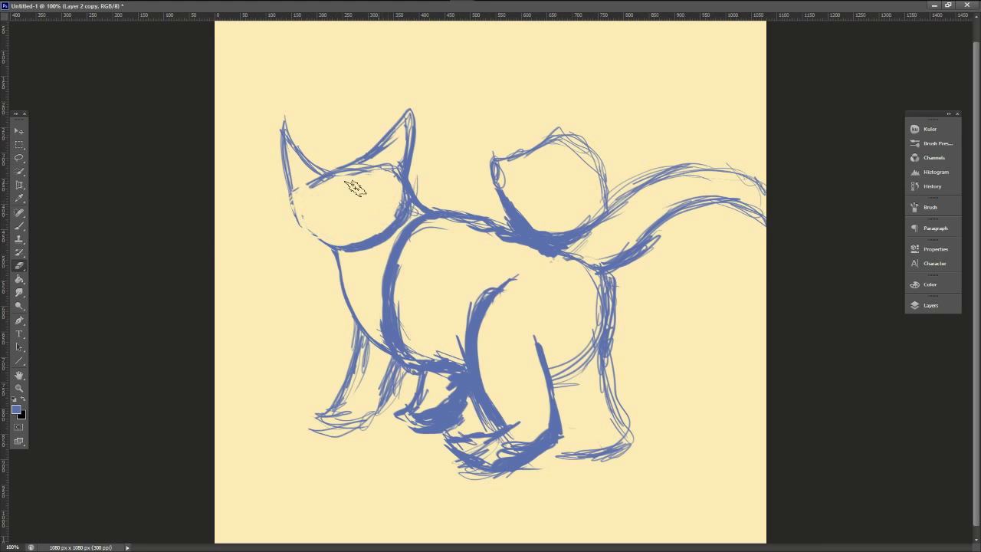
drag(311, 184, 364, 170)
- Redraw the head outline, erase the old ears and sketch two new pointed ears angled outward
click(19, 226)
mouse_move(287, 123)
mouse_down()
mouse_move(337, 170)
mouse_move(293, 200)
mouse_move(293, 189)
mouse_up()
key(e)
drag(410, 114, 414, 188)
key(b)
mouse_move(334, 167)
mouse_down()
mouse_move(304, 229)
mouse_move(278, 132)
mouse_up()
drag(272, 138, 288, 192)
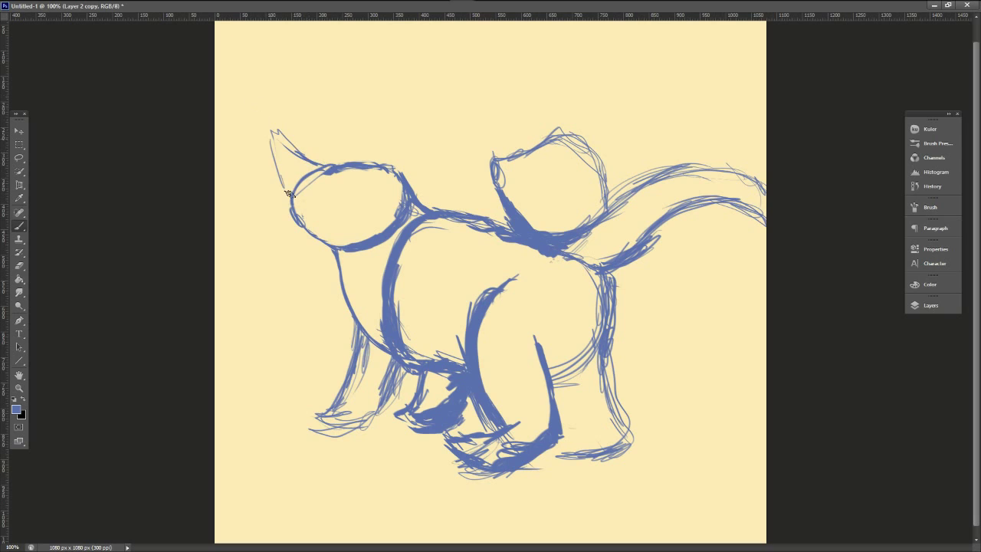
mouse_move(368, 161)
mouse_down()
mouse_move(409, 129)
mouse_move(406, 177)
mouse_up()
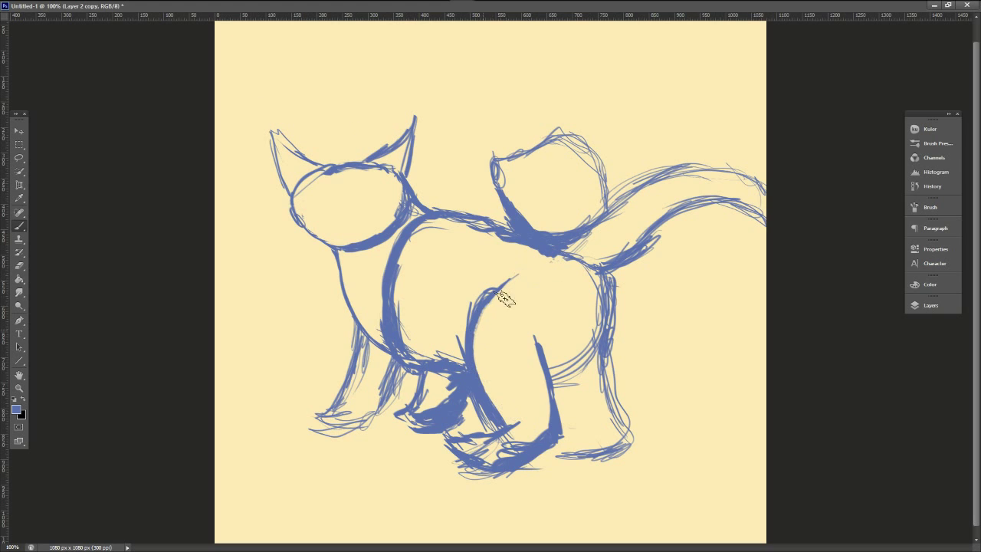
- Paint a dark shadow on the inner side of the far hind leg beneath the rump and clean its edge
mouse_move(550, 378)
mouse_down()
mouse_move(587, 356)
mouse_move(567, 394)
mouse_move(566, 427)
mouse_up()
mouse_move(572, 435)
mouse_down()
mouse_move(584, 368)
mouse_move(572, 400)
mouse_up()
drag(586, 357, 600, 338)
key(e)
drag(563, 428, 562, 399)
- Thicken the far hind foot and leg outline, and add an oval at the tip of the form above the back
key(b)
mouse_move(543, 452)
mouse_down()
mouse_move(628, 447)
mouse_move(633, 432)
mouse_up()
drag(608, 325, 611, 398)
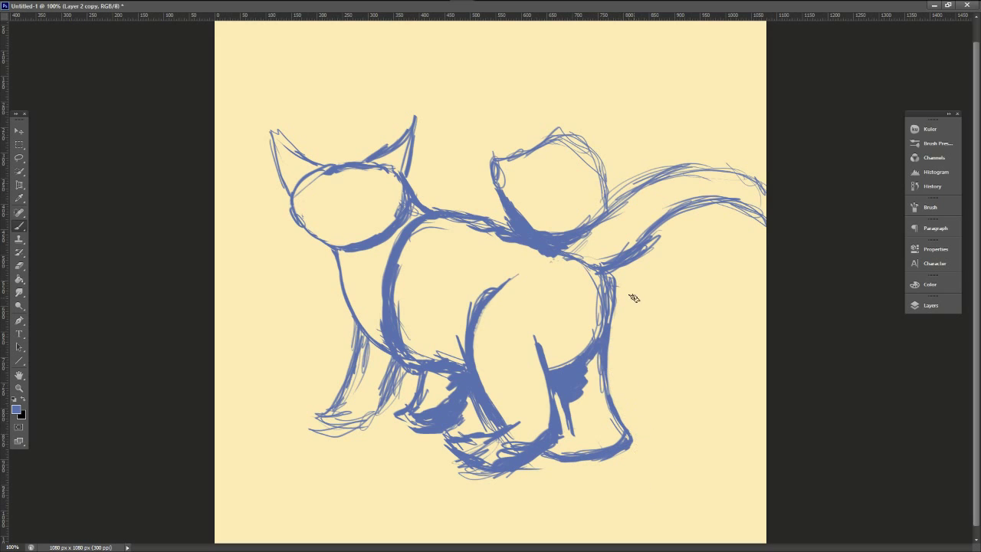
mouse_move(489, 160)
mouse_down()
mouse_move(492, 184)
mouse_move(503, 156)
mouse_up()
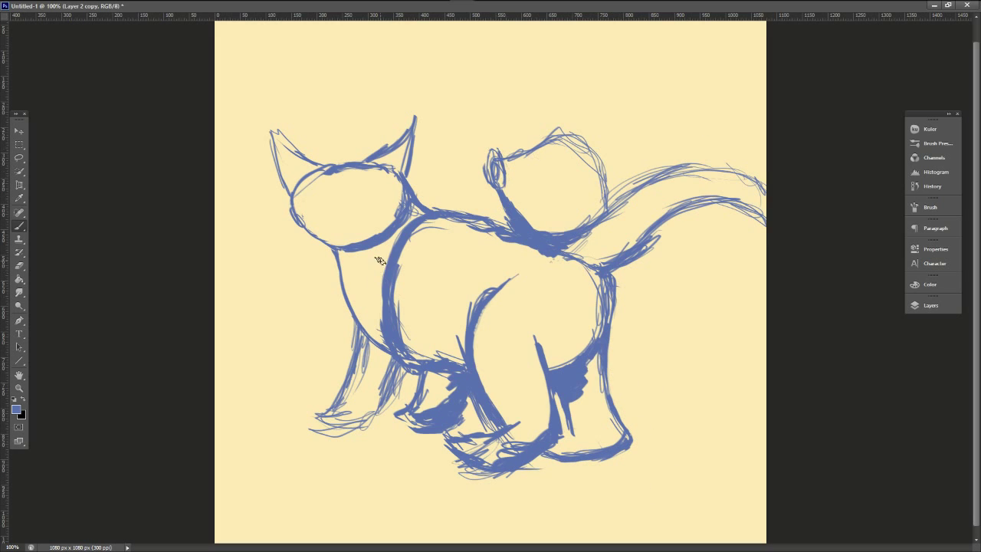
mouse_move(377, 193)
mouse_down()
mouse_move(380, 203)
mouse_move(392, 189)
mouse_up()
key(ctrl+z)
drag(392, 189, 335, 210)
drag(335, 208, 349, 200)
key(ctrl+alt+z)
key(ctrl+alt+z)
key(ctrl+alt+z)
key(ctrl+alt+z)
key(ctrl+alt+z)
key(ctrl+alt+z)
key(alt+Tab)
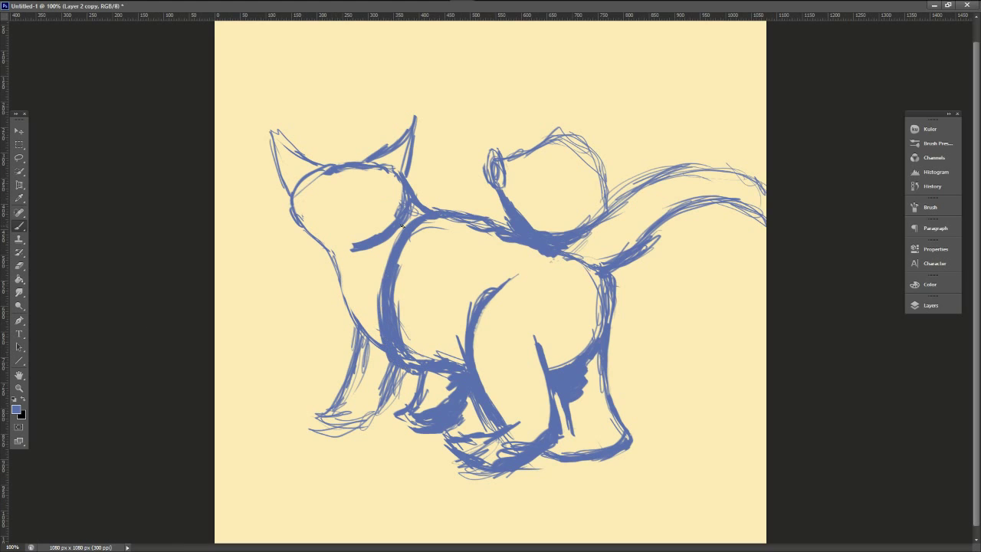
- Add a new layer and sketch curved eye-level guide lines across the face
click(930, 305)
click(873, 534)
click(931, 305)
drag(263, 195, 402, 185)
drag(293, 201, 447, 167)
- Switch to Layer 2 copy and sketch the eyes and nose along the guide lines
click(930, 306)
click(838, 376)
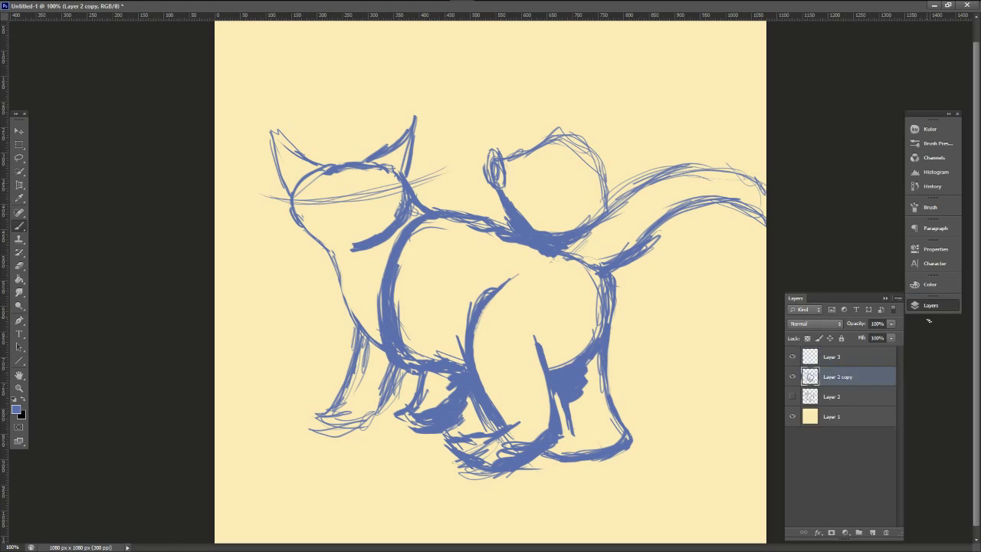
click(931, 305)
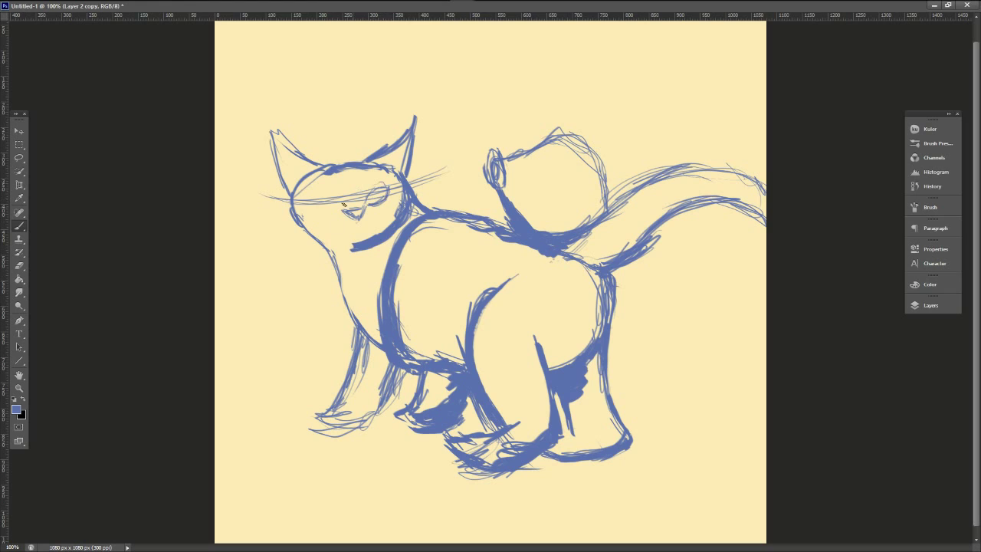
drag(337, 195, 335, 199)
- Refine the top of the head and the ear tips, and clear the rump line crossing the tail base
drag(383, 163, 304, 190)
drag(269, 128, 279, 136)
mouse_move(274, 144)
mouse_down()
mouse_move(291, 185)
mouse_move(272, 135)
mouse_up()
drag(417, 117, 390, 141)
mouse_move(552, 260)
mouse_down()
mouse_move(589, 262)
mouse_move(661, 238)
mouse_up()
- Reshape the near front paw with a rounded toe and a heavier sole, and strengthen the leg's rear edge
drag(339, 402, 302, 410)
mouse_move(302, 410)
mouse_down()
mouse_move(328, 430)
mouse_move(372, 429)
mouse_move(403, 372)
mouse_up()
drag(376, 420, 389, 400)
drag(321, 436, 371, 435)
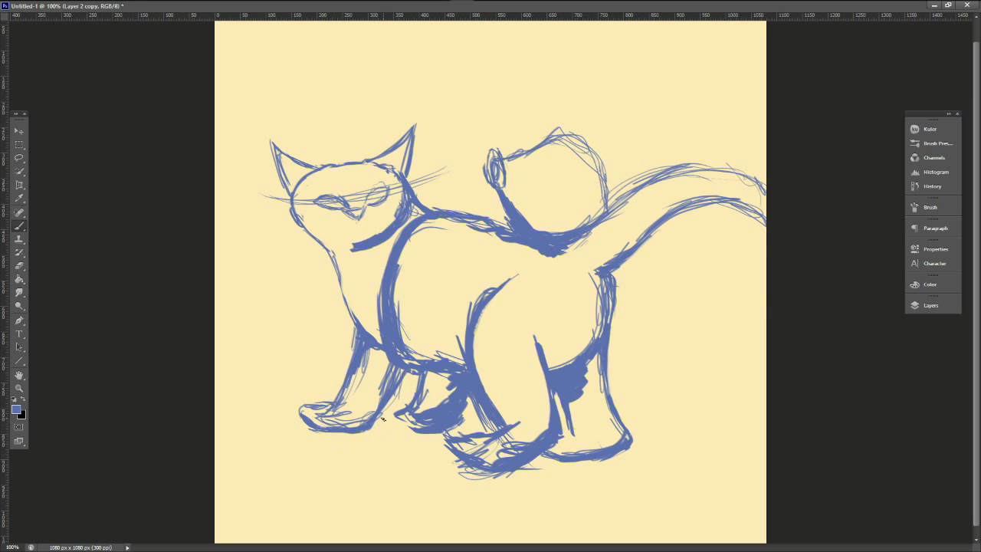
- Redraw the curve of the rounded form above the back and darken the area at its tip
mouse_move(612, 202)
mouse_down()
mouse_move(608, 160)
mouse_move(561, 137)
mouse_up()
mouse_move(599, 158)
mouse_down()
mouse_move(538, 146)
mouse_move(589, 124)
mouse_up()
drag(503, 159, 500, 183)
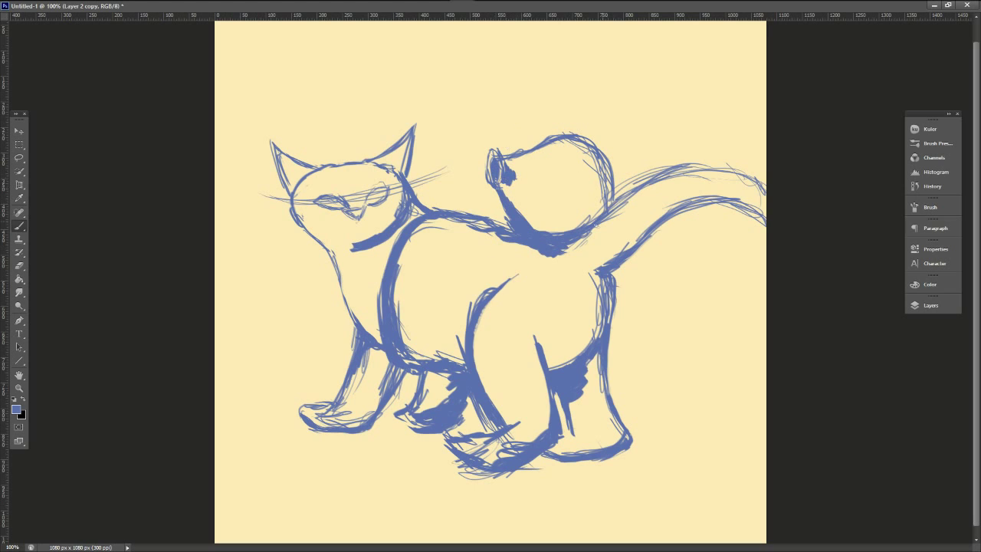
- Thicken the tail's upper edge and clean up its stray lines out to the canvas edge
drag(594, 223, 742, 169)
drag(713, 178, 606, 221)
drag(740, 178, 765, 197)
drag(611, 210, 664, 167)
- Thicken the upper back and paint dark curved stripes down the side of the body
drag(446, 204, 487, 217)
mouse_move(455, 207)
mouse_down()
mouse_move(498, 227)
mouse_move(544, 272)
mouse_up()
mouse_move(483, 225)
mouse_down()
mouse_move(444, 255)
mouse_move(430, 312)
mouse_up()
drag(442, 260, 427, 337)
drag(495, 227, 449, 254)
mouse_move(456, 347)
mouse_down()
mouse_move(449, 292)
mouse_move(446, 328)
mouse_move(461, 274)
mouse_move(490, 290)
mouse_up()
drag(503, 257, 475, 308)
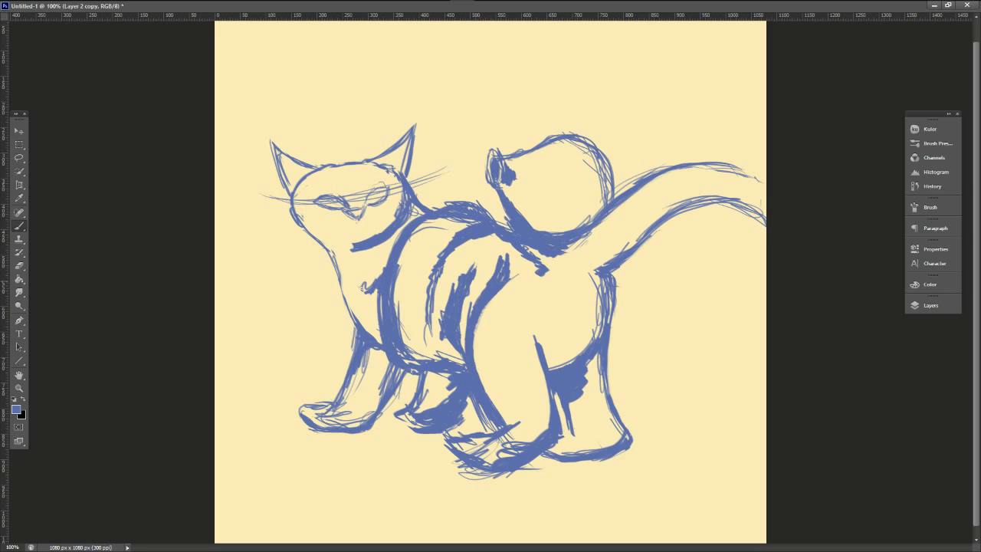
- Undo the last few strokes, redraw the jaw with a thinner line and add a mouth below the nose
key(ctrl+alt+z)
key(ctrl+alt+z)
key(ctrl+alt+z)
key(ctrl+alt+z)
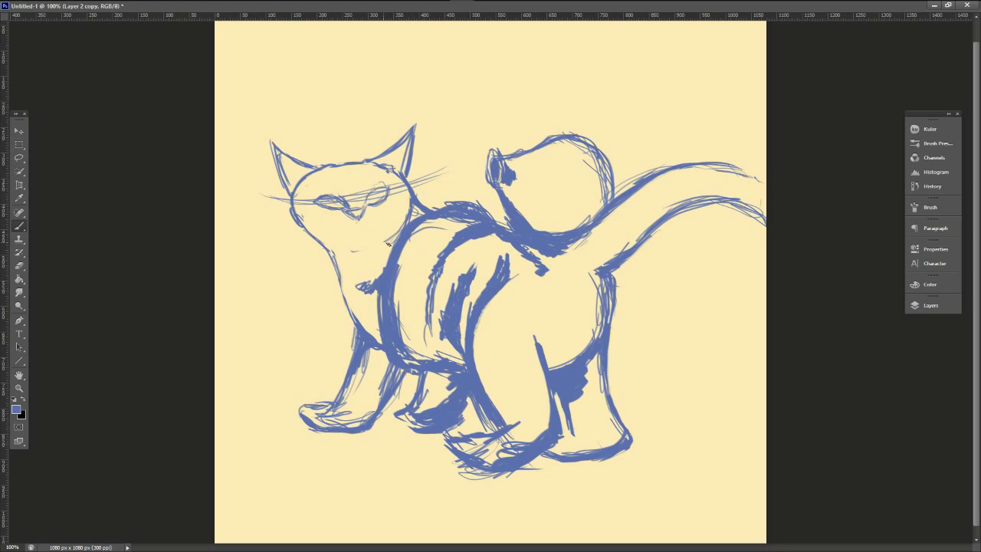
drag(389, 244, 352, 251)
drag(411, 199, 363, 252)
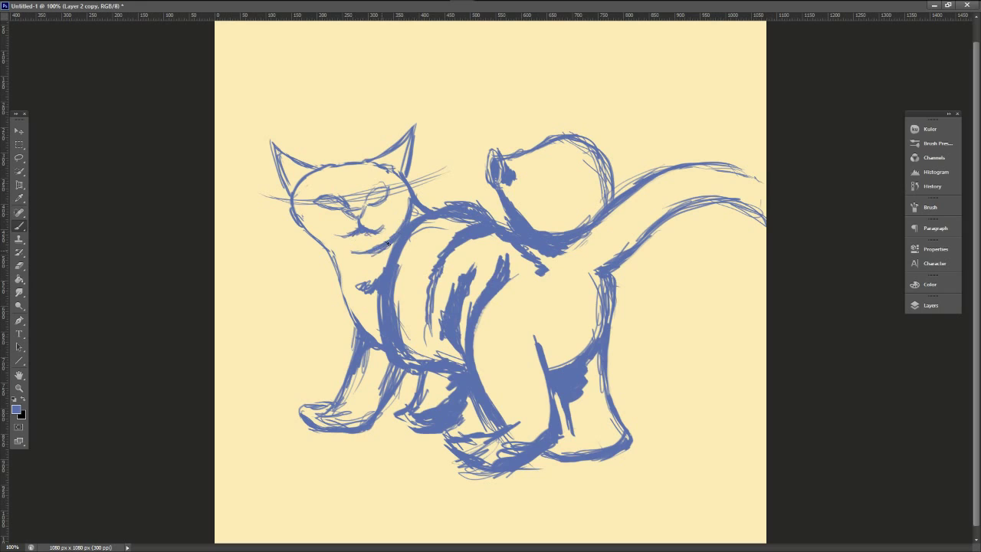
key(Tab)
key(Tab)
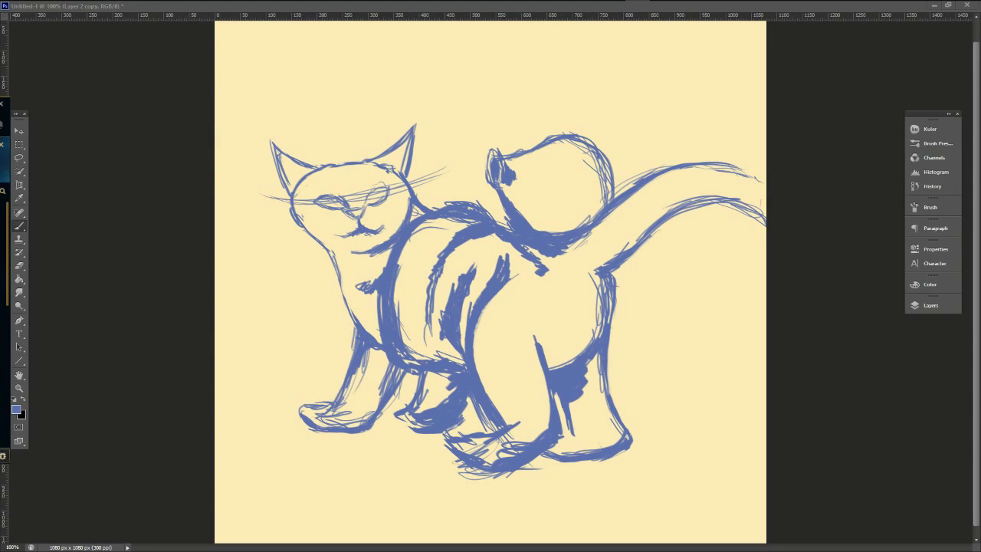
- Paint dark stripes on the near thigh and thin stripes behind the shoulder, and touch up the hind leg's rear edge
mouse_move(418, 399)
mouse_down()
mouse_move(406, 414)
mouse_move(433, 373)
mouse_move(520, 344)
mouse_up()
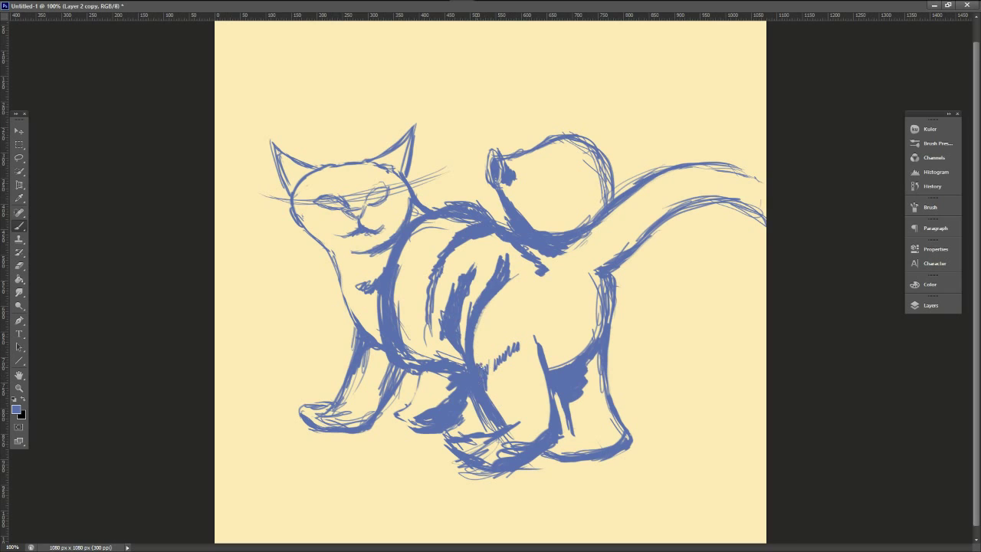
drag(496, 358, 528, 341)
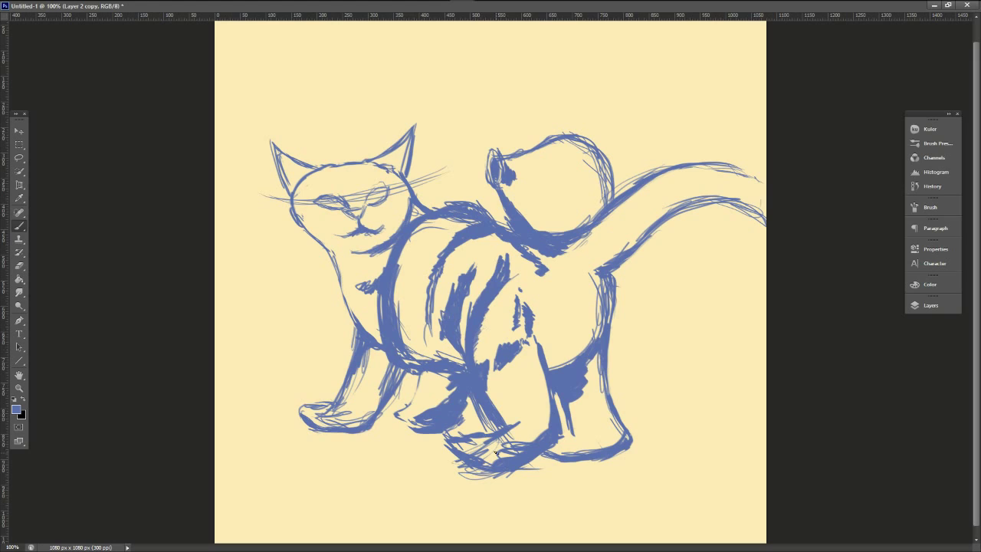
drag(546, 376, 556, 412)
mouse_move(463, 218)
mouse_down()
mouse_move(434, 223)
mouse_move(452, 218)
mouse_up()
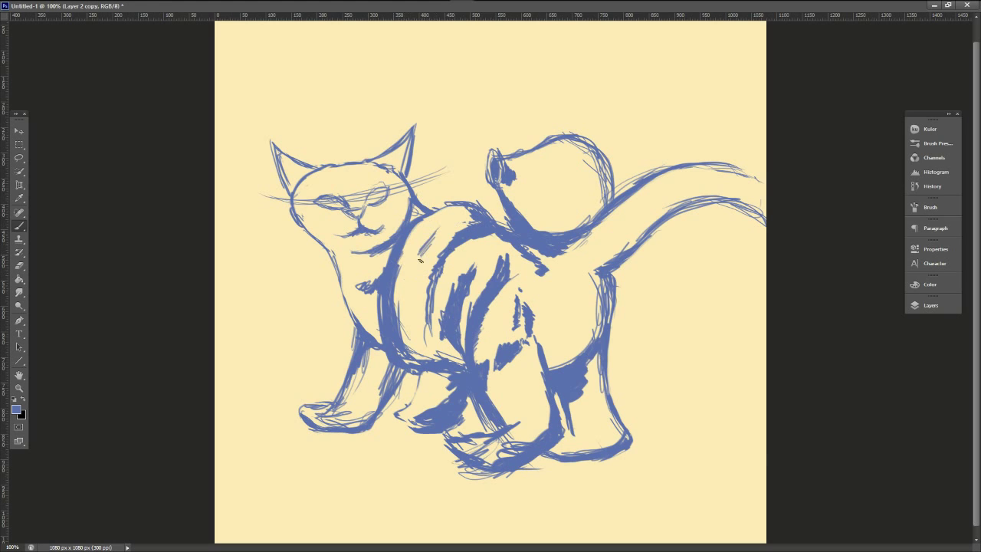
drag(420, 261, 426, 303)
- Paint dark bands along the tail and strengthen the tail's edges and the outer curve of the rounded form
drag(587, 235, 616, 227)
mouse_move(637, 187)
mouse_down()
mouse_move(631, 220)
mouse_move(578, 139)
mouse_up()
drag(601, 205, 581, 152)
drag(661, 170, 678, 162)
mouse_move(665, 174)
mouse_down()
mouse_move(762, 190)
mouse_move(656, 229)
mouse_up()
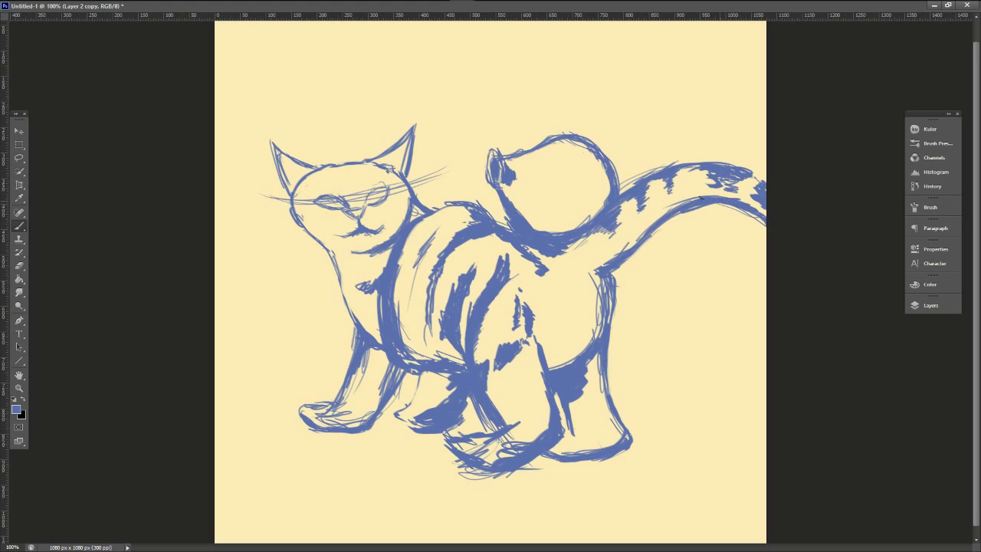
drag(762, 198, 650, 227)
- Add stripes to the rump, sharpen the far hind heel and thicken the rear outline below the tail
drag(553, 356, 572, 325)
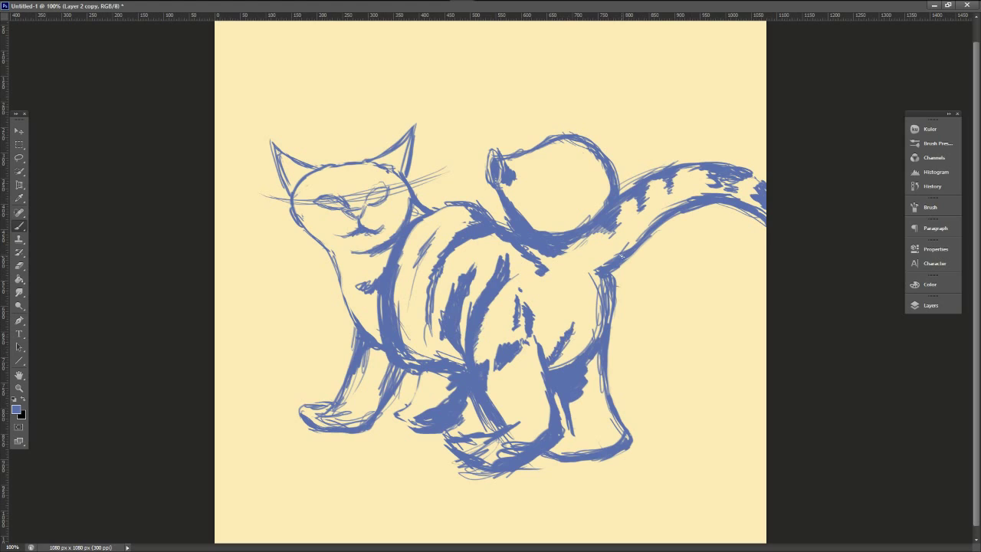
mouse_move(617, 409)
mouse_down()
mouse_move(631, 427)
mouse_move(617, 460)
mouse_up()
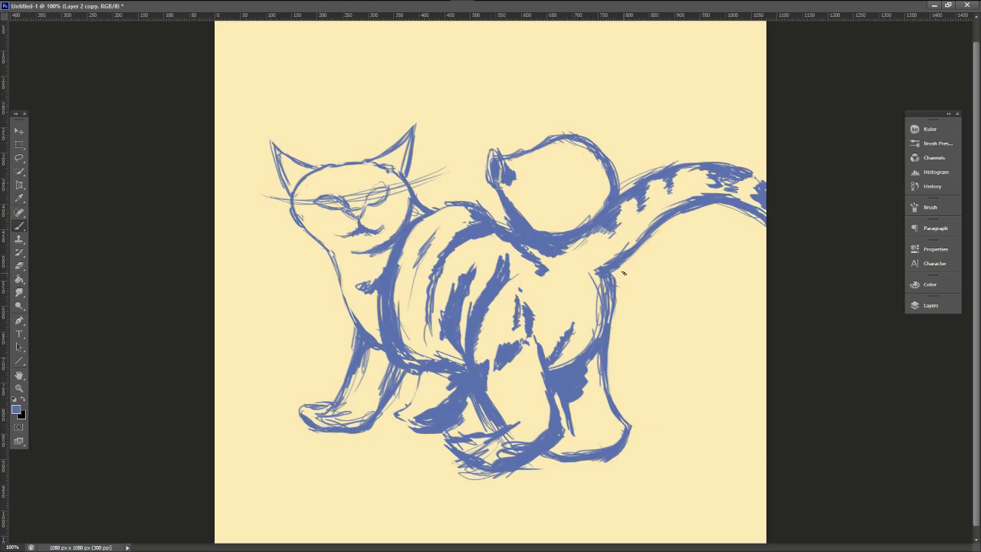
drag(611, 272, 602, 331)
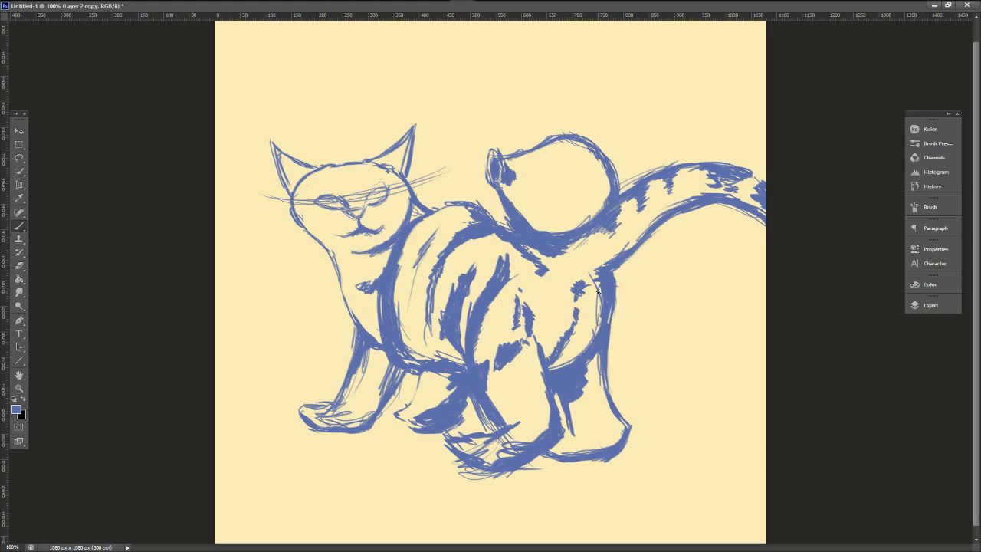
- Paint stripes across the near front leg and dark shading on the lower chest
drag(368, 385, 375, 393)
drag(379, 359, 367, 382)
drag(362, 383, 348, 388)
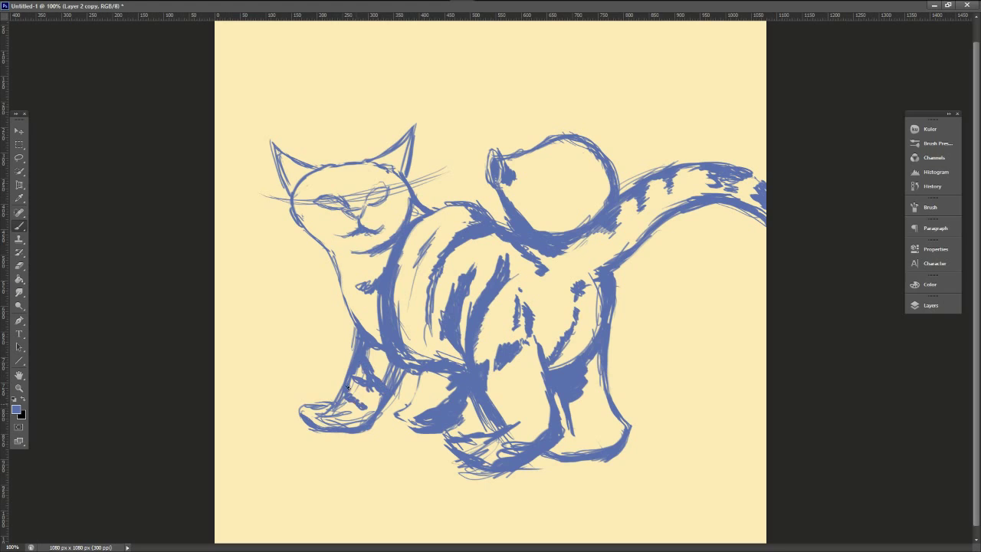
drag(359, 308, 383, 348)
drag(345, 280, 363, 324)
drag(372, 315, 381, 342)
- Hide the layer holding the eye-level guide lines
click(931, 305)
click(793, 376)
click(930, 305)
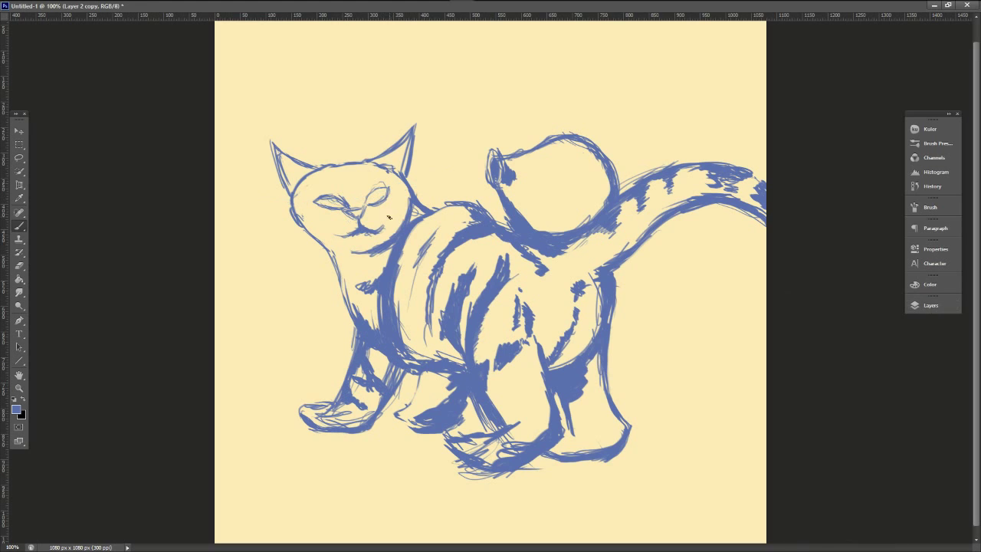
- Refine the eye outlines, redraw the top of the head higher, erase its old line and extend the ear nearest the body
drag(317, 196, 323, 198)
drag(318, 157, 404, 173)
key(e)
mouse_move(397, 168)
mouse_down()
mouse_move(350, 177)
mouse_move(352, 153)
mouse_up()
key(b)
drag(386, 158, 415, 175)
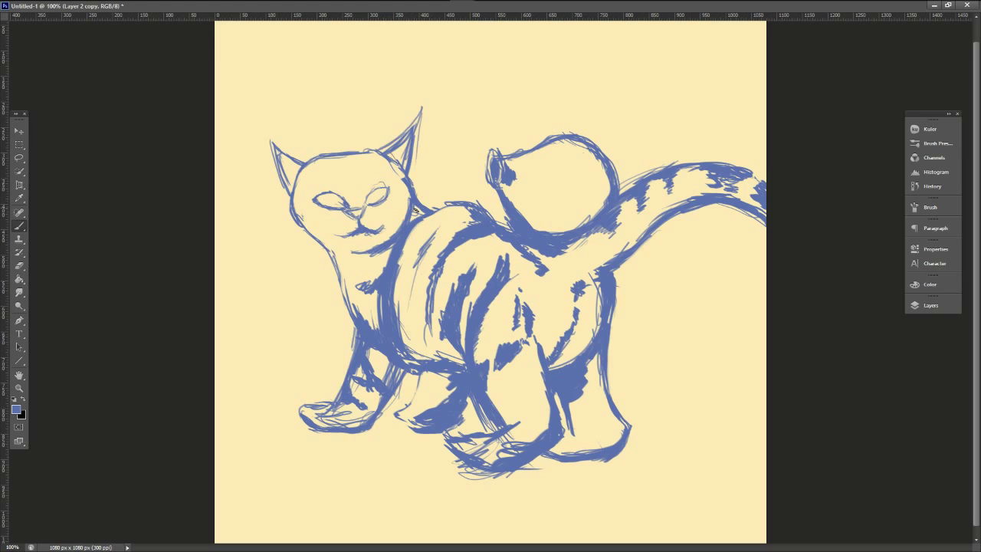
key(ctrl+z)
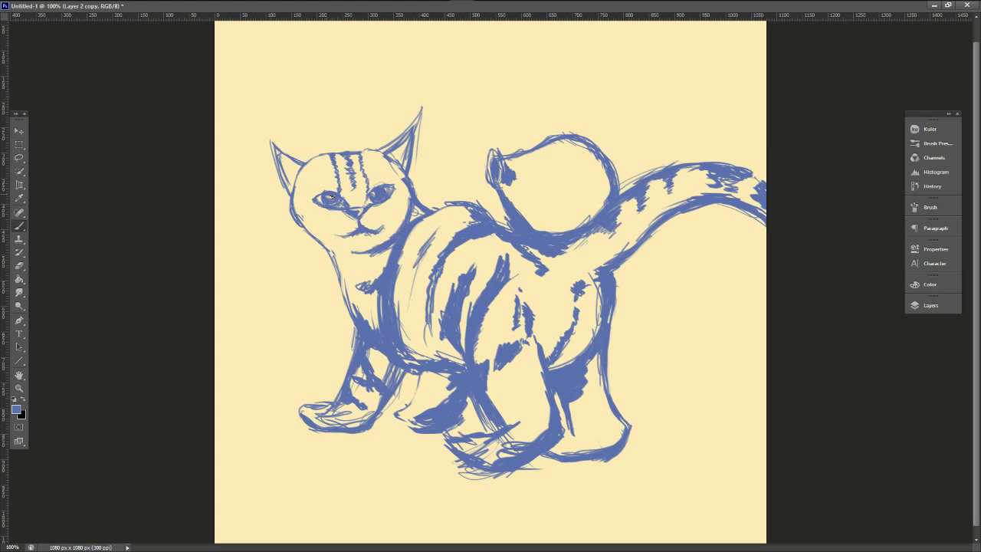
- Undo the last stroke and, with a smaller brush, paint stripes on the near hind leg and thin stripes across the shoulder
key(ctrl+z)
key([)
key([)
key([)
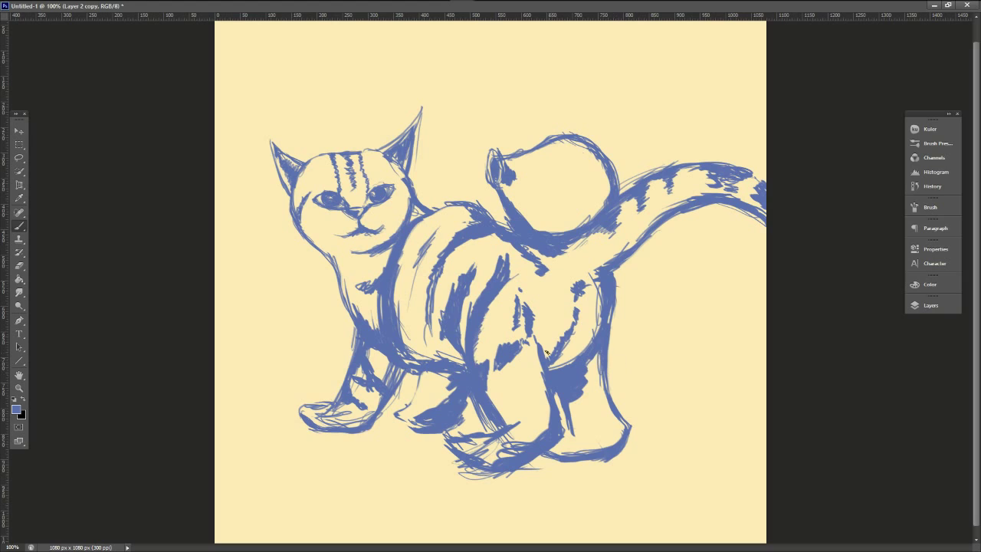
mouse_move(493, 409)
mouse_down()
mouse_move(529, 438)
mouse_move(546, 396)
mouse_move(532, 385)
mouse_up()
drag(448, 250, 464, 216)
drag(438, 231, 414, 321)
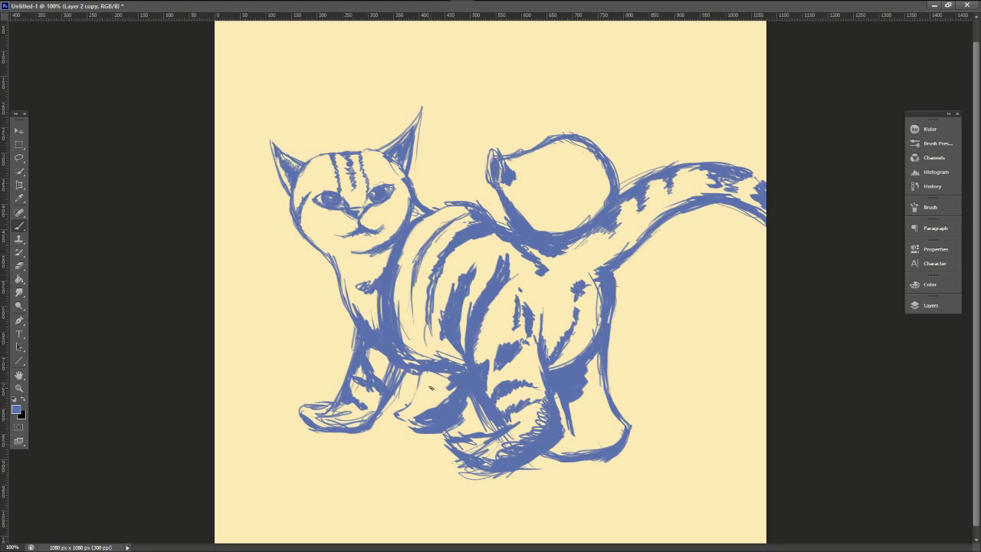
- Hatch dark shading on the far hind paw, the far front leg and the neck under the chin
drag(618, 423, 587, 431)
drag(605, 437, 578, 443)
drag(451, 376, 408, 414)
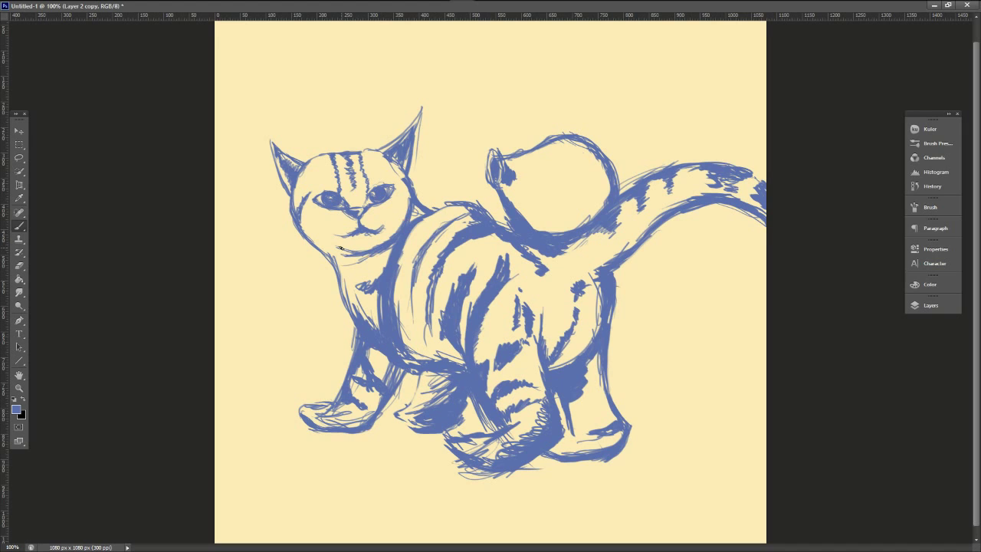
drag(392, 246, 374, 267)
- Add a new layer above the line art and paint light blue on the far front leg
click(937, 129)
double_click(893, 270)
click(943, 130)
click(931, 306)
click(873, 535)
click(932, 306)
drag(410, 423, 450, 372)
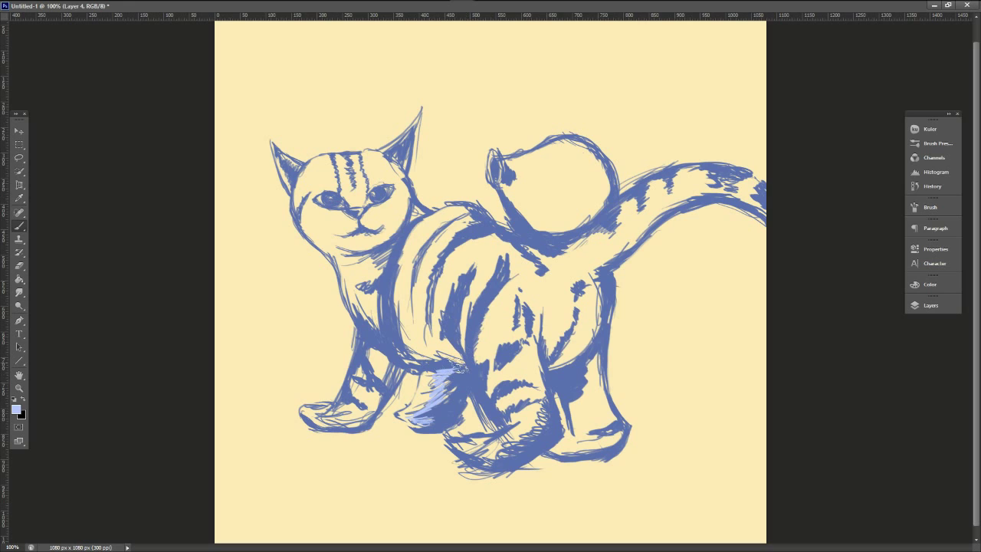
drag(568, 227, 608, 171)
mouse_move(599, 207)
mouse_down()
mouse_move(537, 230)
mouse_move(503, 184)
mouse_move(529, 201)
mouse_up()
drag(531, 224, 594, 196)
key(ctrl+alt+z)
key(ctrl+alt+z)
key(ctrl+alt+z)
- Fill the round shape above the back with light blue on a layer beneath the line art
click(931, 305)
click(867, 421)
click(930, 306)
mouse_move(598, 157)
mouse_down()
mouse_move(568, 209)
mouse_move(515, 172)
mouse_up()
drag(486, 152, 486, 174)
key(ctrl+z)
click(940, 307)
double_click(867, 440)
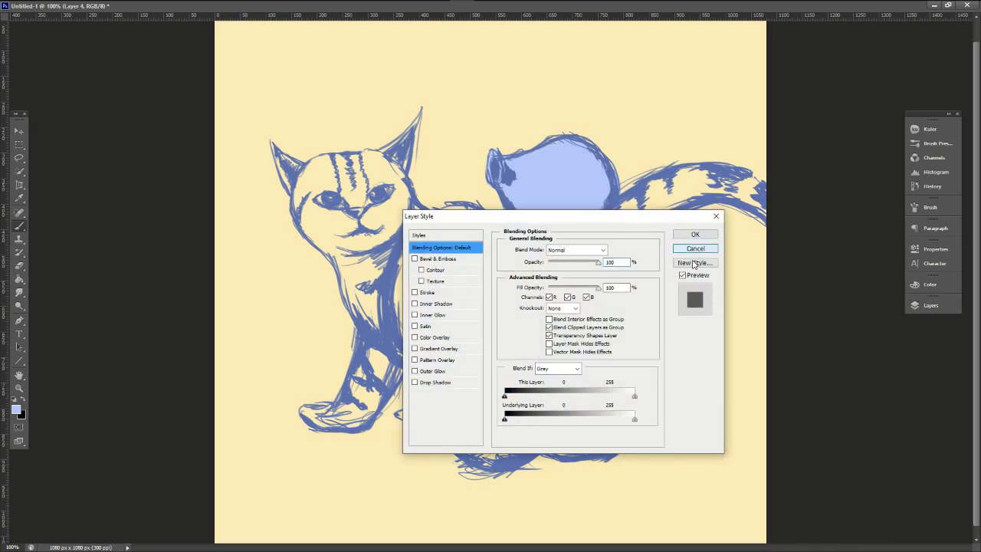
click(695, 250)
right_click(696, 261)
click(917, 355)
- Cut small highlights into the light blue fill of the round shape on Layer 5
click(940, 309)
click(867, 421)
click(946, 304)
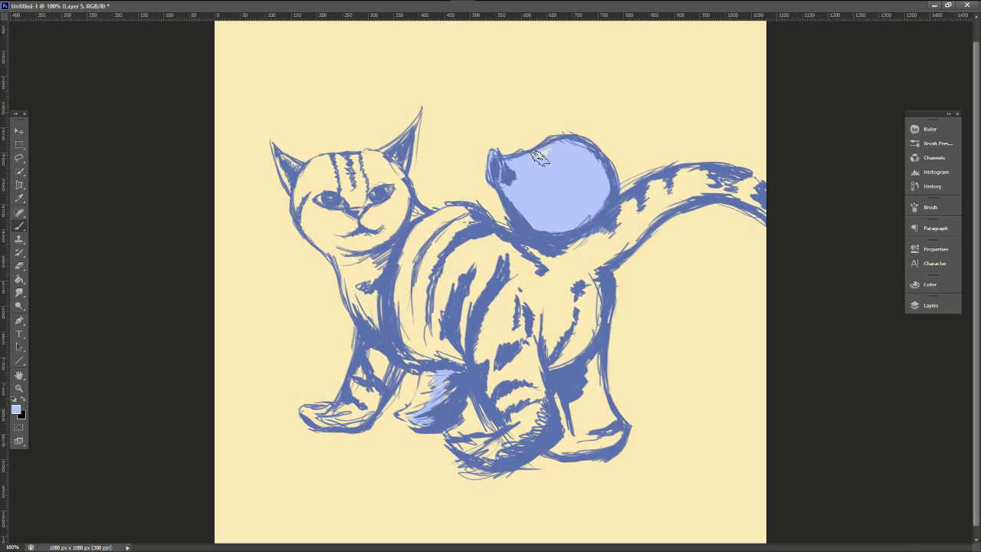
drag(539, 157, 558, 151)
- Redraw the round shape's upper outline higher in dark blue on Layer 2 copy
alt+click(571, 375)
click(931, 305)
click(858, 397)
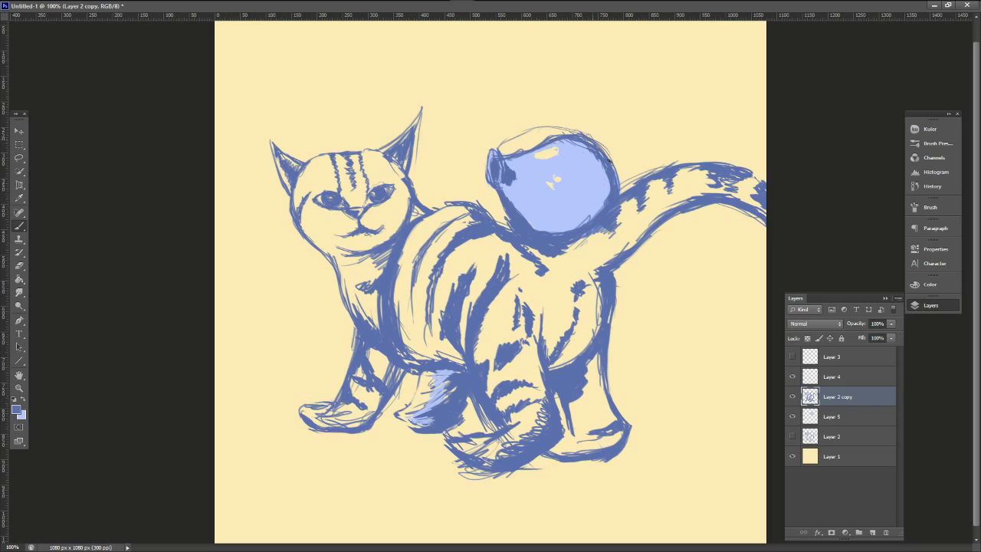
- Extend the light blue fill on Layer 5 up to the raised outline and cut fresh highlights into it
click(860, 423)
key(x)
mouse_move(582, 144)
mouse_down()
mouse_move(518, 168)
mouse_move(605, 164)
mouse_up()
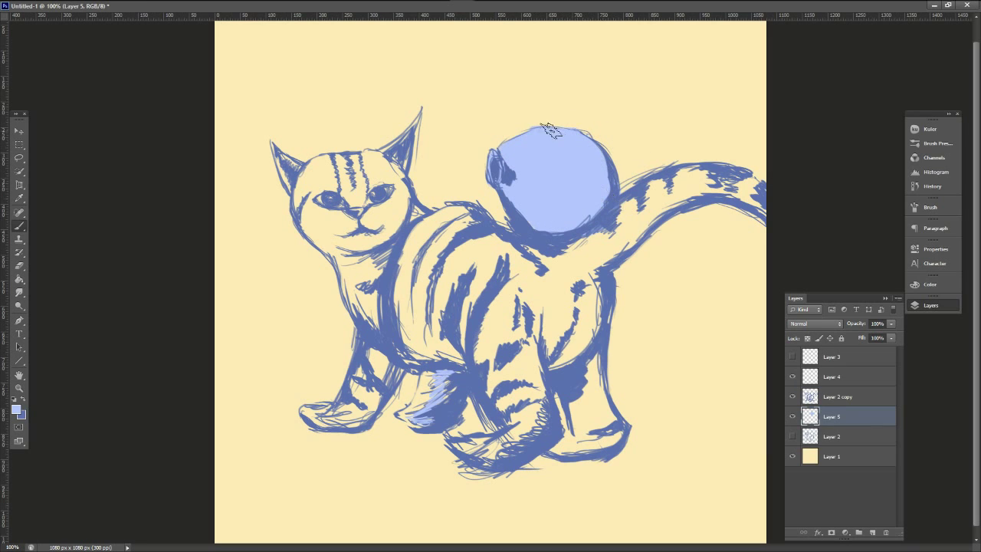
mouse_move(551, 130)
mouse_down()
mouse_move(586, 140)
mouse_move(534, 141)
mouse_up()
drag(549, 181, 553, 177)
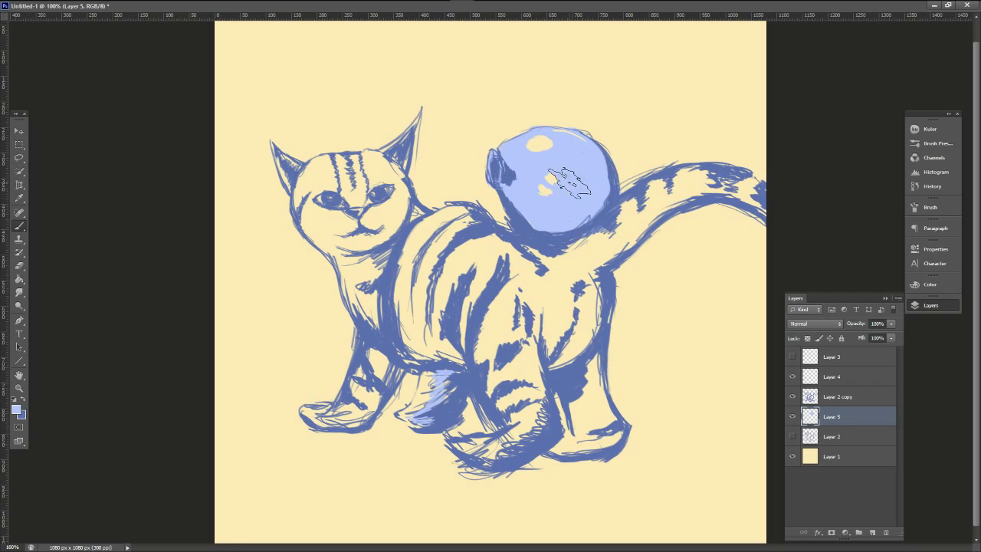
- Paint light blue shading around both eyes and up the forehead on Layer 4
click(859, 376)
click(928, 307)
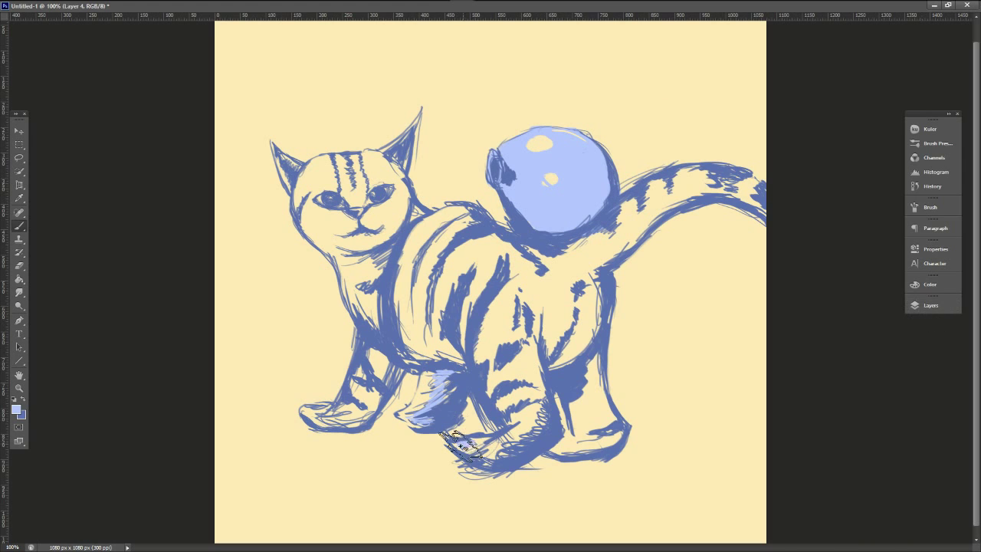
drag(328, 178, 383, 185)
key(ctrl+z)
right_click(392, 190)
click(139, 306)
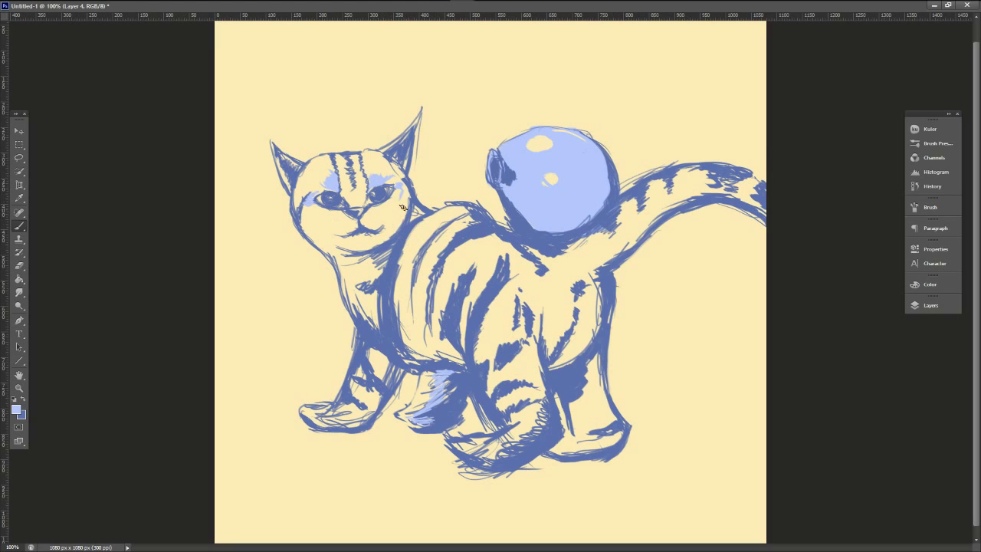
- Shade the muzzle light blue and draw thin whiskers on both sides of the face
drag(344, 218, 275, 349)
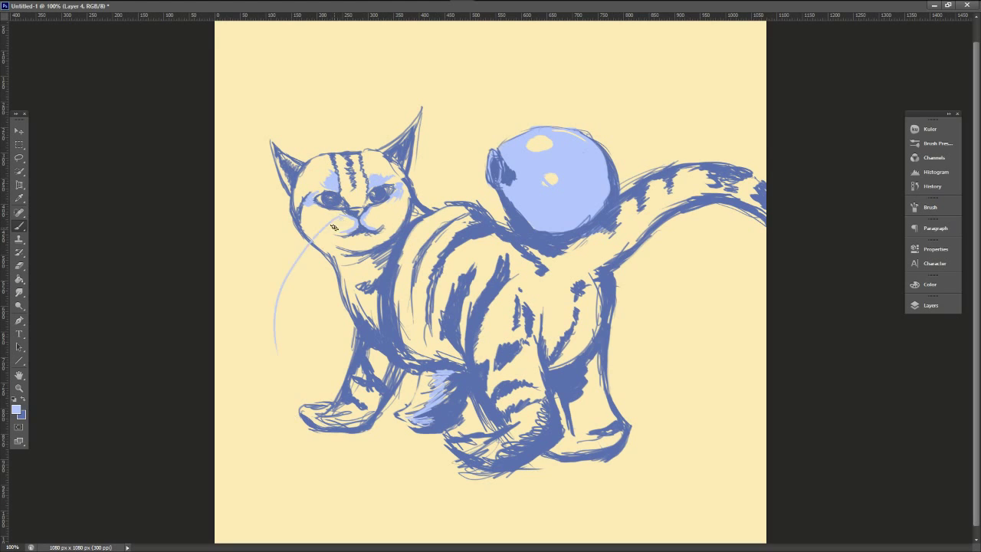
key(ctrl+z)
drag(342, 218, 304, 316)
drag(373, 215, 430, 273)
drag(376, 218, 418, 258)
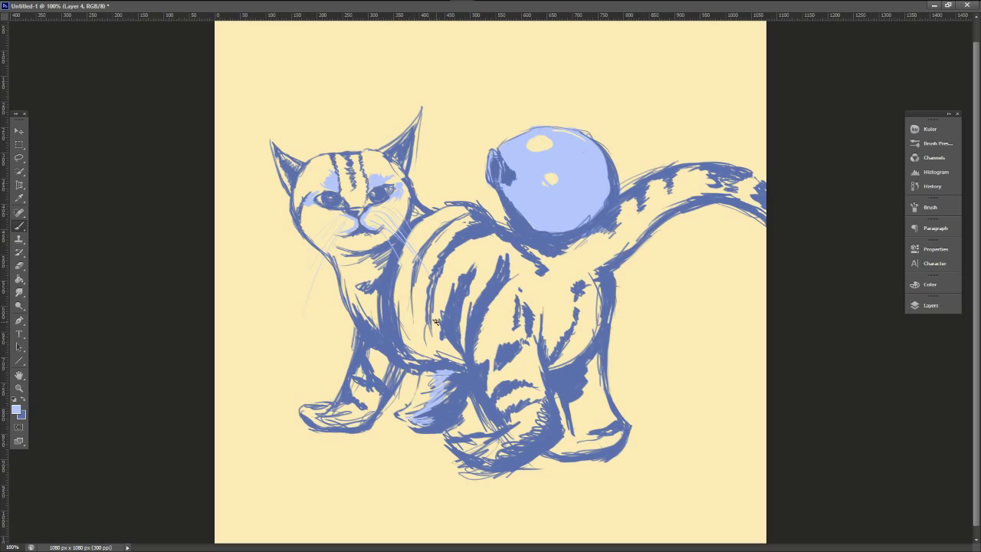
- Paint light blue along the front edge of the chest and the edges of both ears
drag(372, 353, 346, 292)
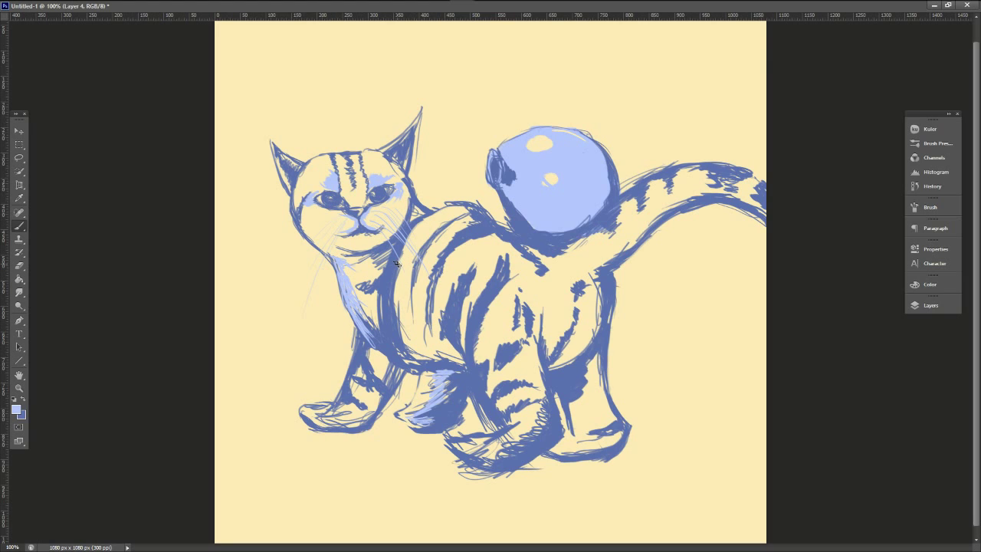
drag(270, 142, 286, 191)
drag(420, 106, 382, 148)
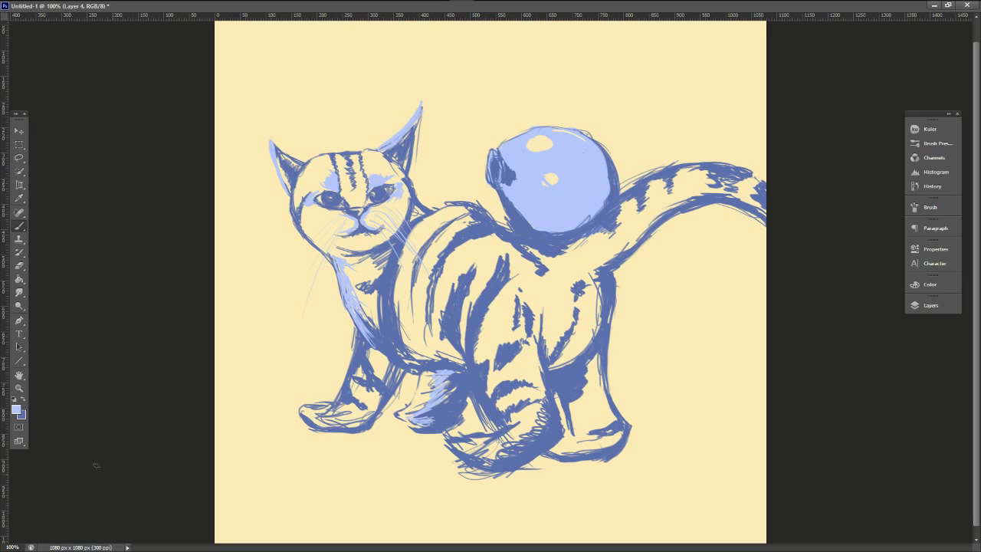
- Extend the tip of the ear farther from the body in dark blue and darken its inside
key(x)
drag(275, 135, 312, 163)
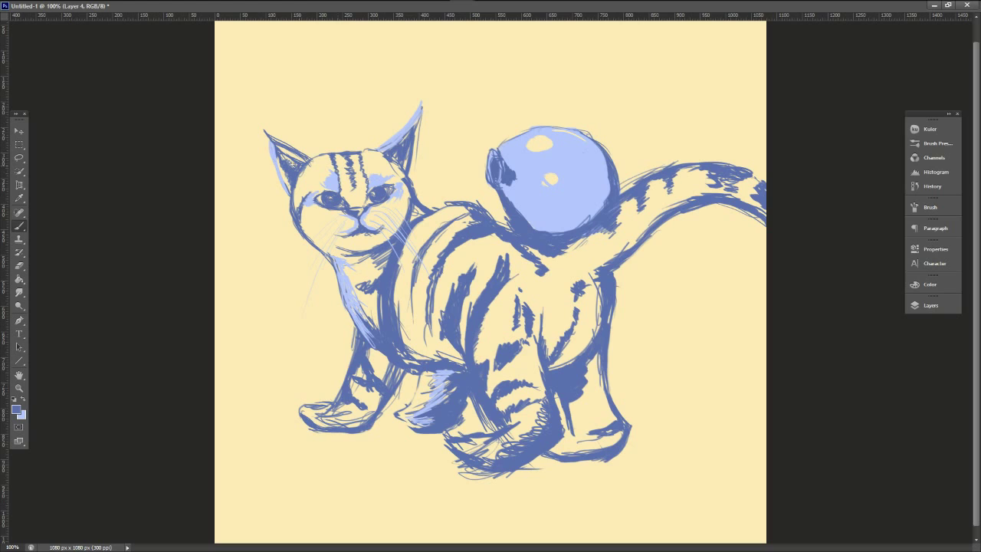
mouse_move(266, 129)
mouse_down()
mouse_move(309, 159)
mouse_move(280, 159)
mouse_move(292, 195)
mouse_up()
key(x)
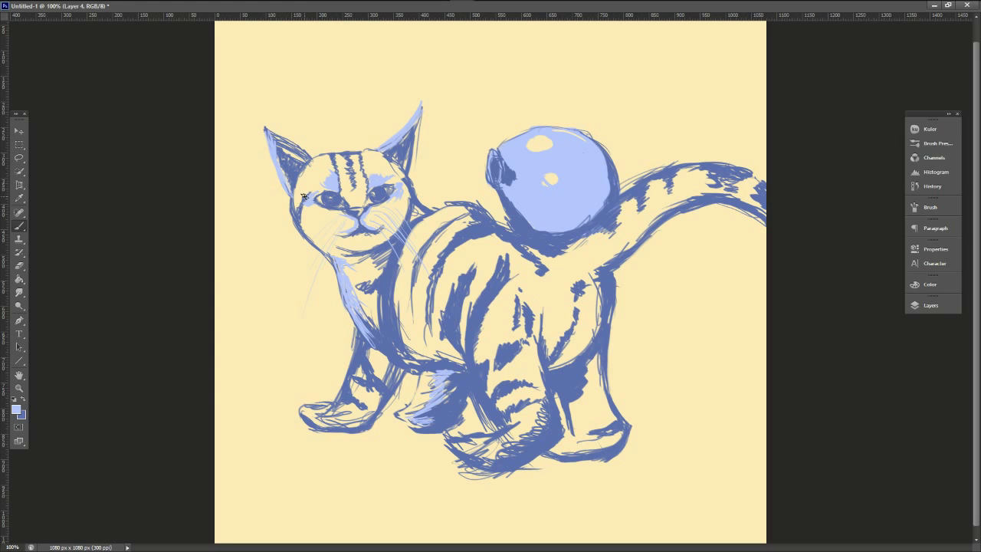
- Erase the outer edge of the ear farther from the body and paint its inside light blue
key(e)
drag(261, 121, 291, 198)
key(b)
mouse_move(302, 165)
mouse_down()
mouse_move(284, 154)
mouse_move(292, 177)
mouse_up()
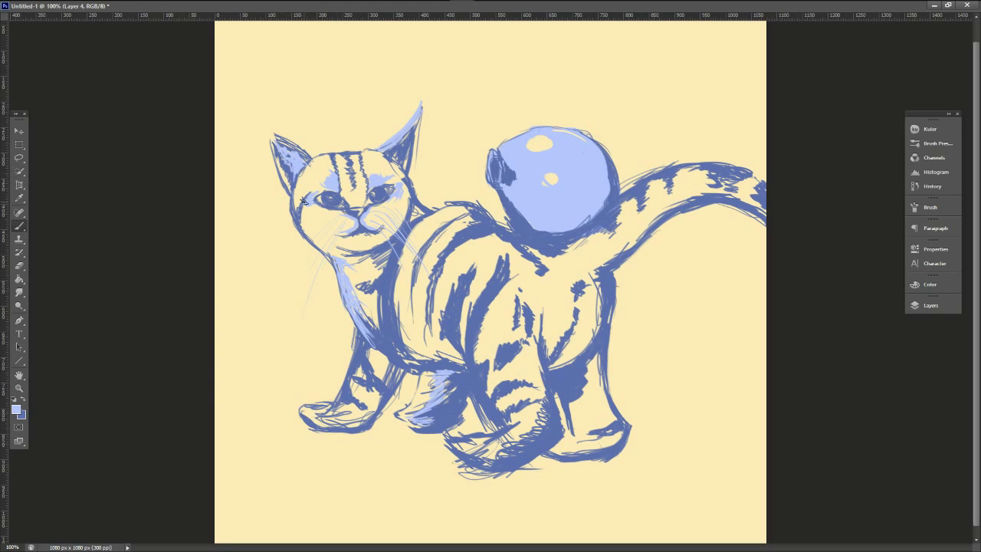
- Redraw the ear farther from the body with a longer pointed tip and save the drawing as Day - 002.psd
key(x)
drag(263, 124, 287, 185)
alt+click(310, 130)
alt+click(305, 159)
mouse_move(310, 155)
mouse_down()
mouse_move(275, 133)
mouse_move(305, 161)
mouse_up()
alt+click(289, 153)
click(581, 393)
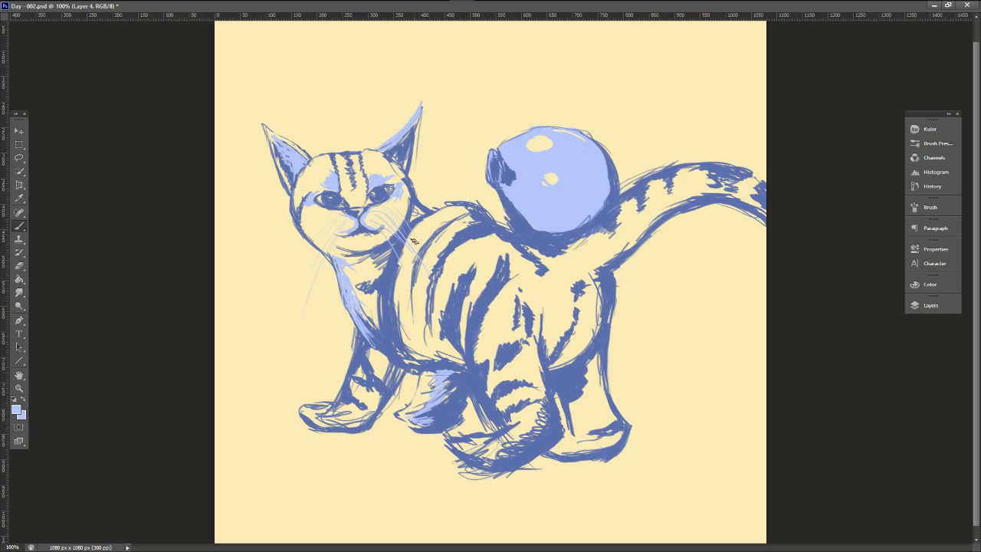
- Add more light blue whiskers on both cheeks and shade around the stripes of the near hind leg
mouse_move(339, 215)
mouse_down()
mouse_move(303, 299)
mouse_move(305, 268)
mouse_up()
drag(370, 214, 424, 248)
drag(477, 366, 488, 361)
mouse_move(487, 397)
mouse_down()
mouse_move(509, 383)
mouse_move(541, 398)
mouse_up()
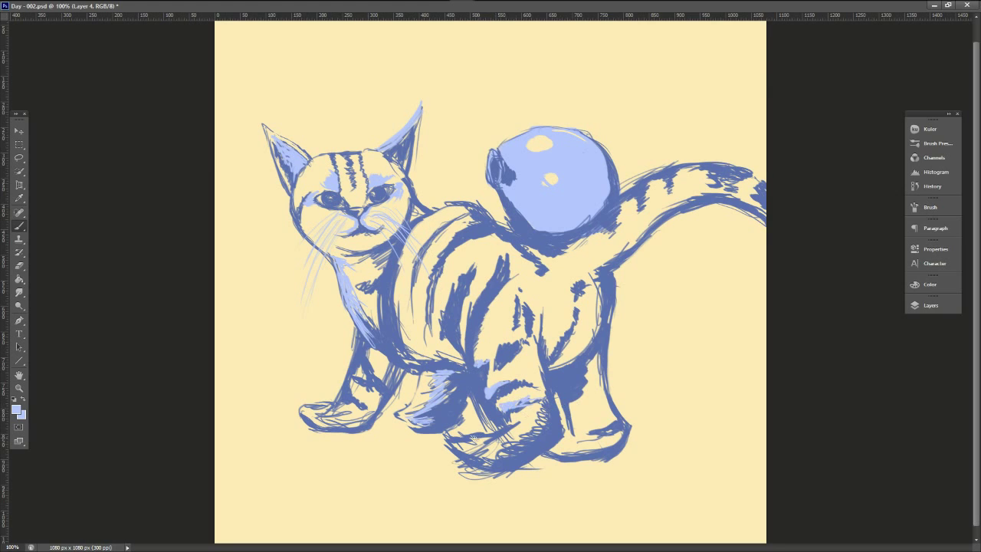
drag(455, 439, 478, 455)
key(ctrl+z)
drag(506, 254, 481, 297)
key(ctrl+z)
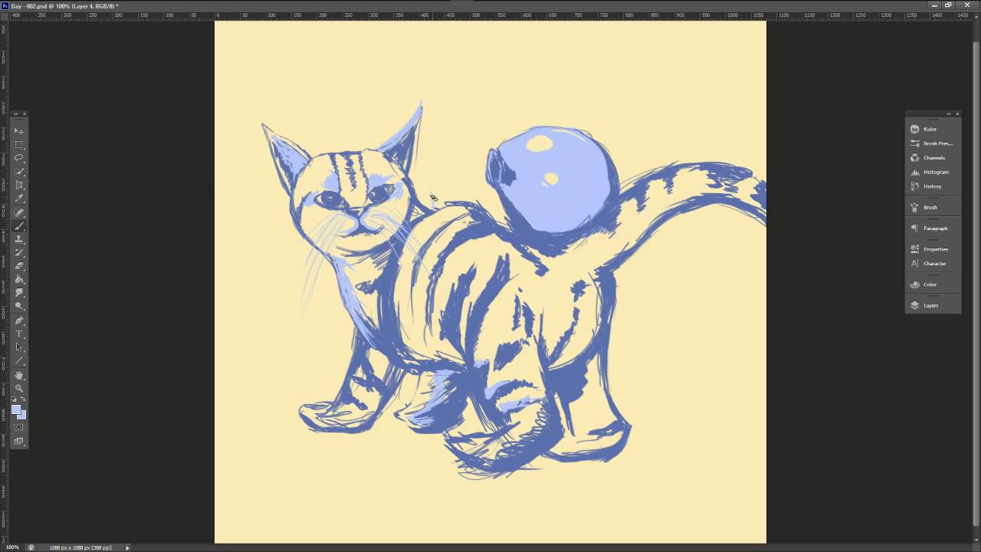